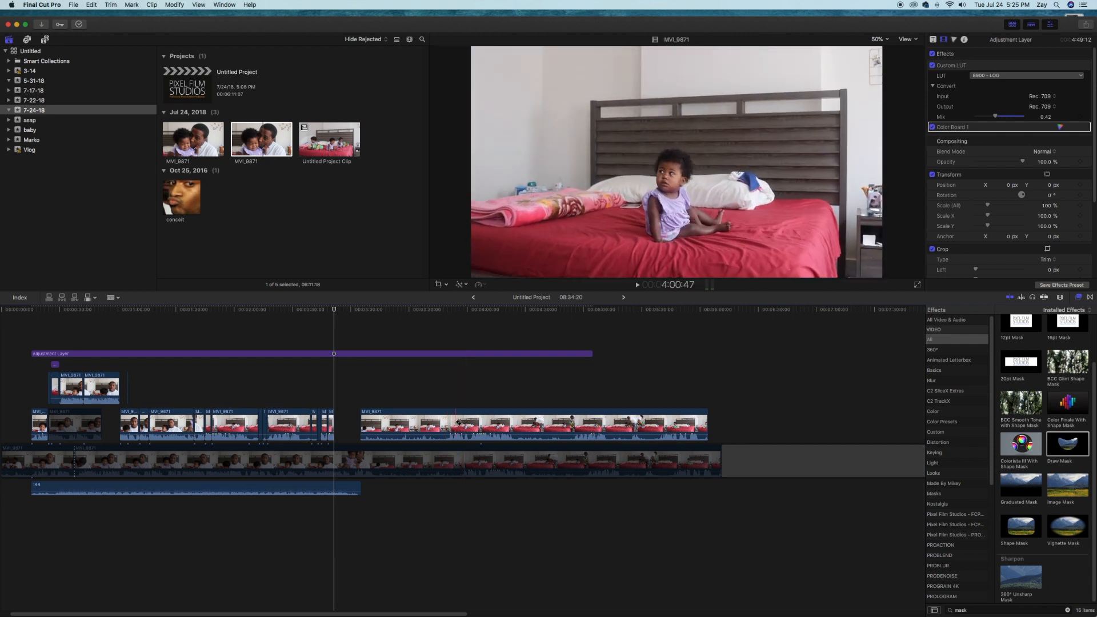
Split the long bed clip just before the 4-minute mark and delete the part ahead of the cut
left_click(461, 422)
key("a")
left_click(440, 423)
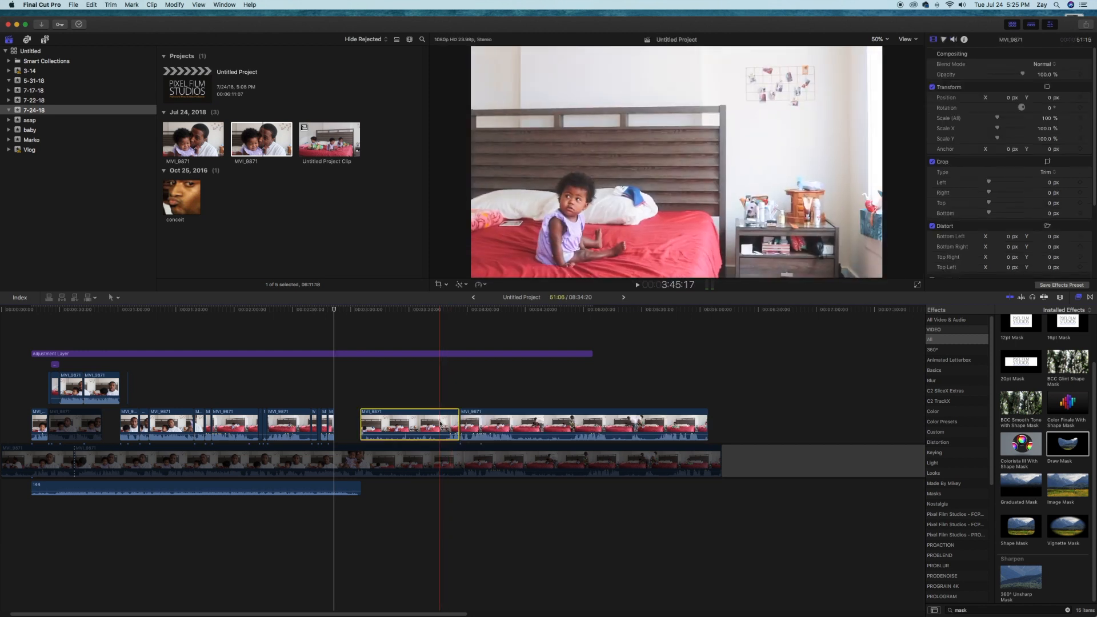
key("Delete")
Cut the remaining bed clip around the short sections where the baby sits in different spots
key("b")
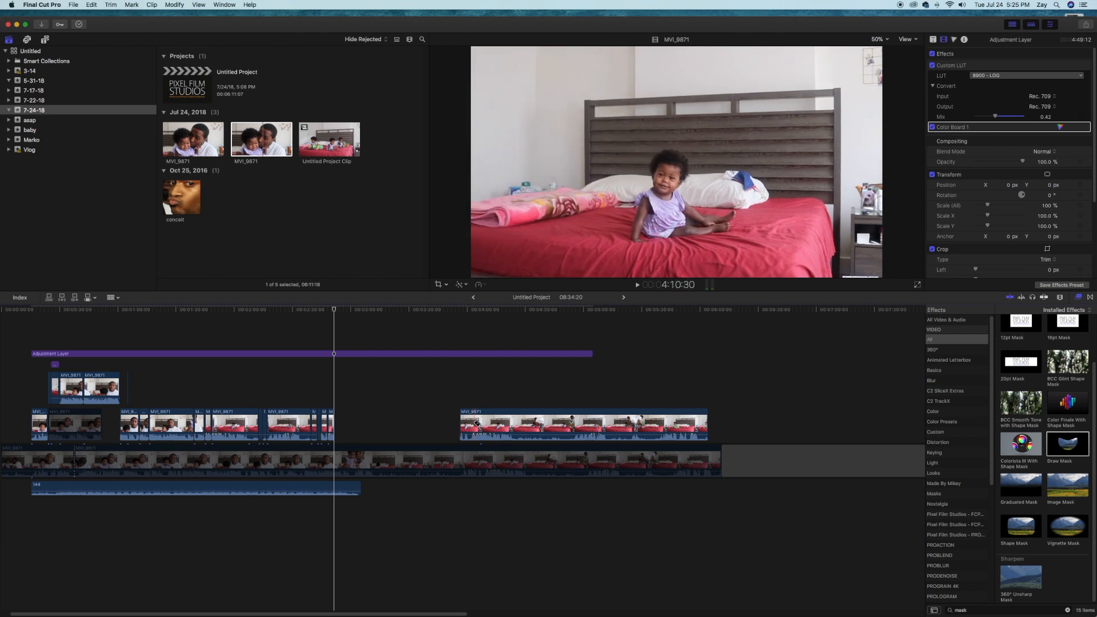
left_click(477, 423)
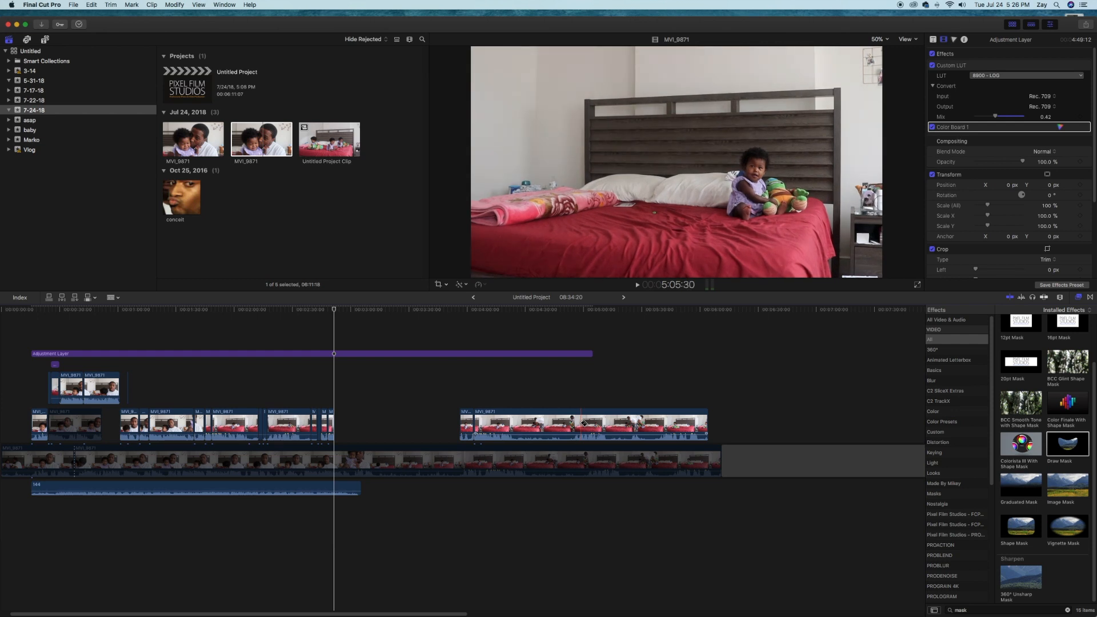
left_click(583, 423)
left_click(603, 424)
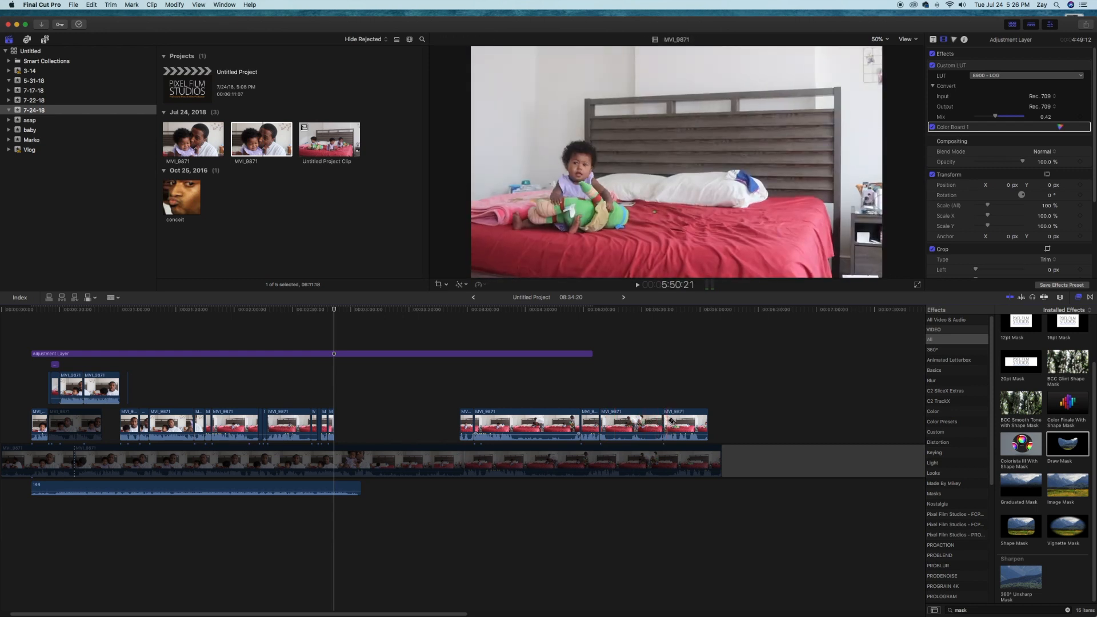
Delete the tail end and the two long in-between segments, keeping three short bed clips
left_click(703, 426)
key("Delete")
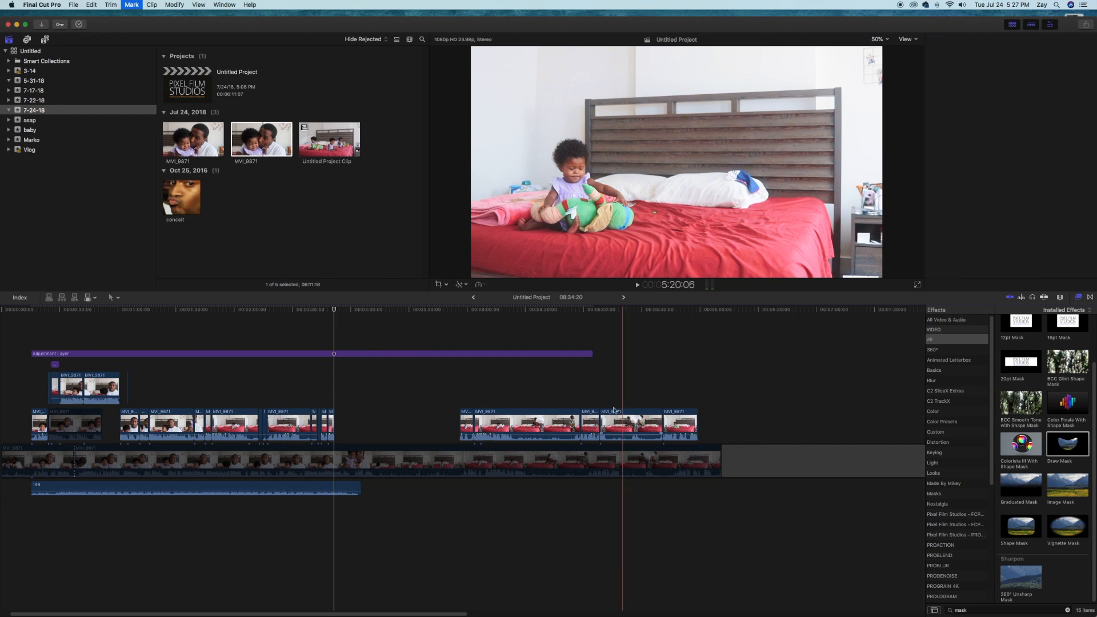
left_click(620, 422)
key("Delete")
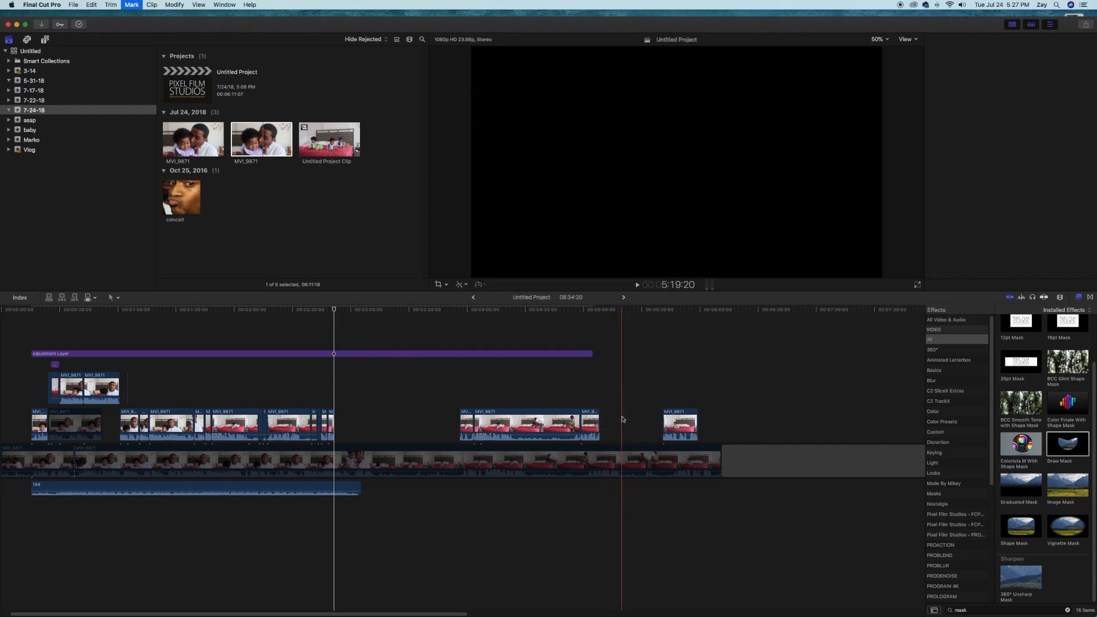
left_click(525, 417)
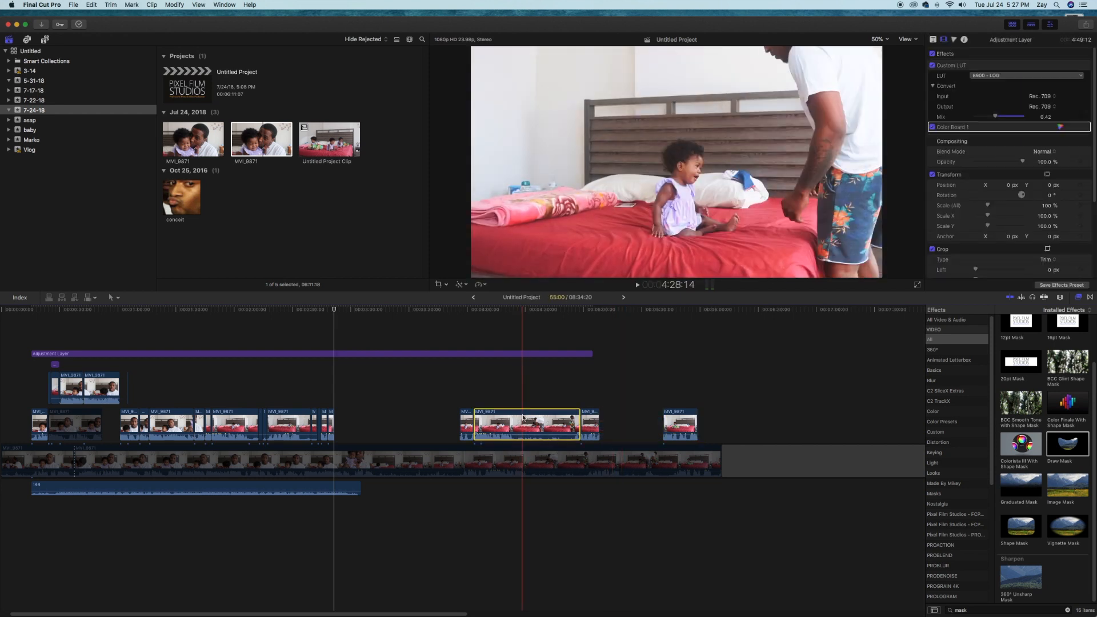
key("Delete")
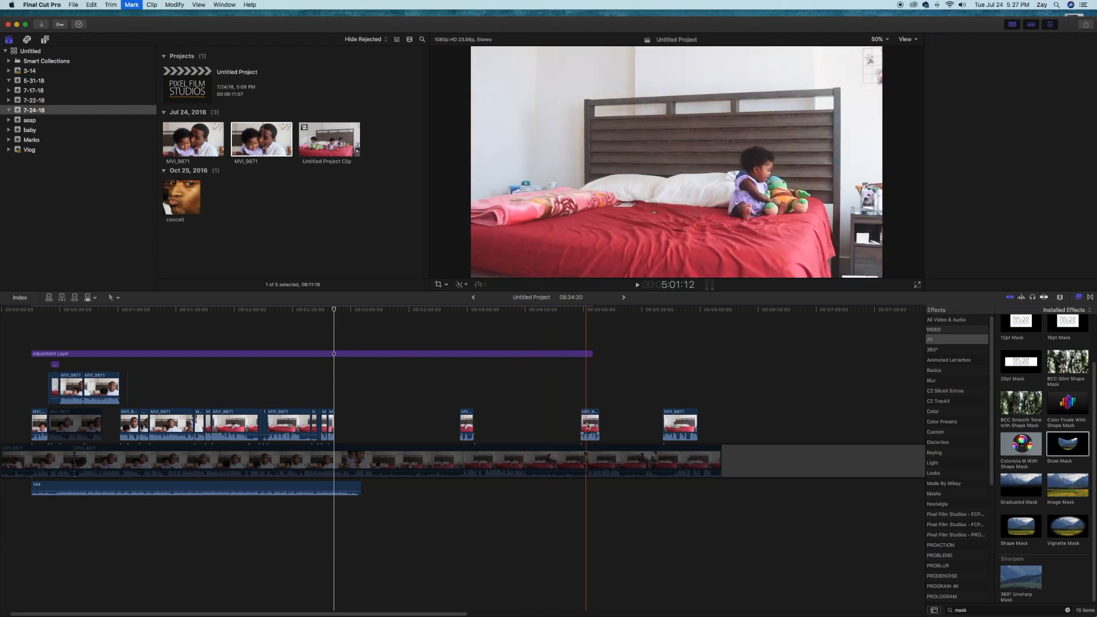
Gather the three short bed clips close together and shift them as a group to around the 3-minute mark, after the edited clips
left_click_drag(585, 425, 492, 424)
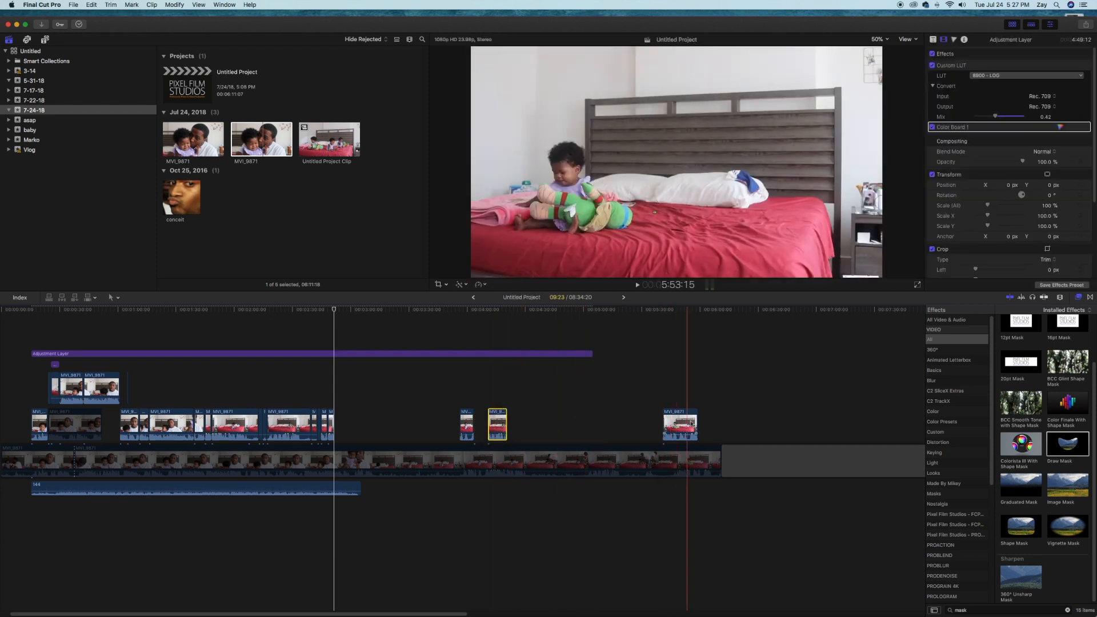
left_click_drag(688, 423, 535, 422)
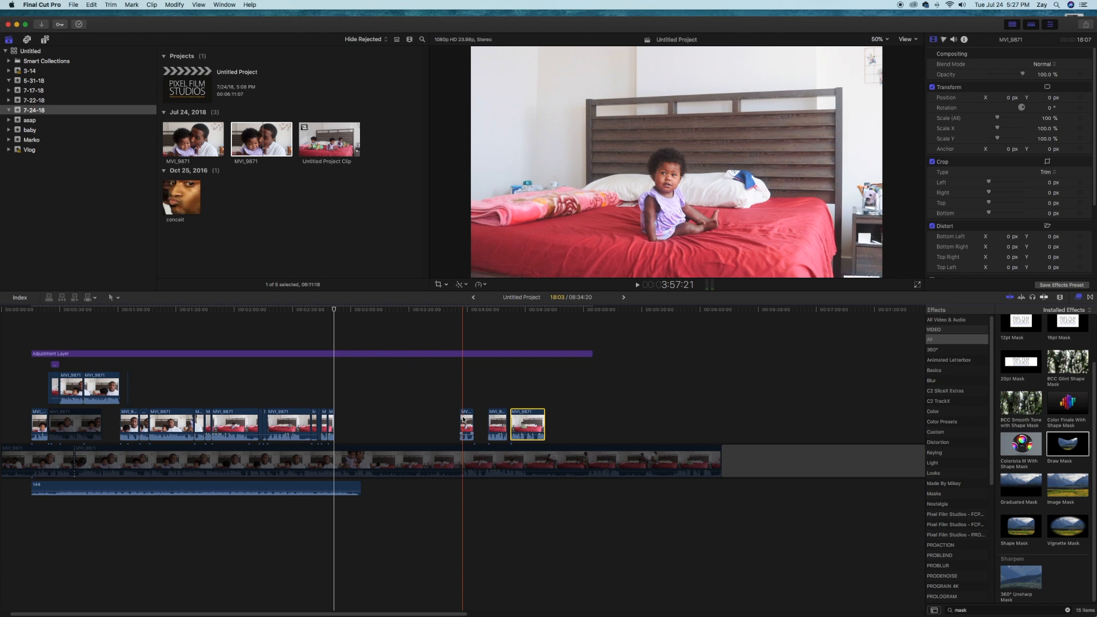
key("super+equal")
key("super+equal")
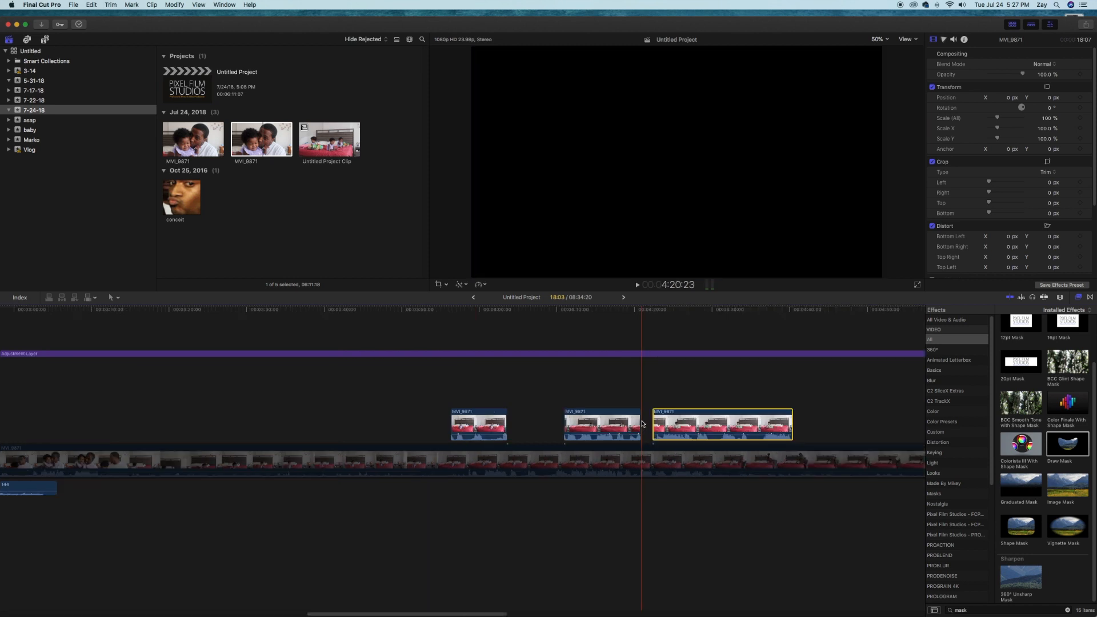
left_click_drag(840, 421, 413, 417)
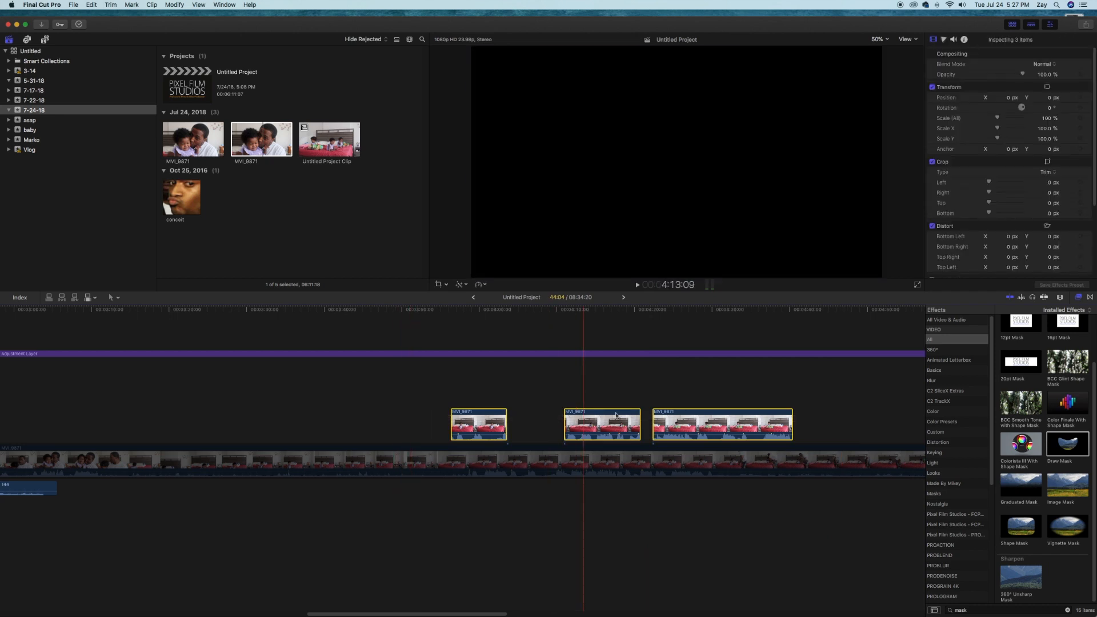
left_click_drag(647, 422, 342, 424)
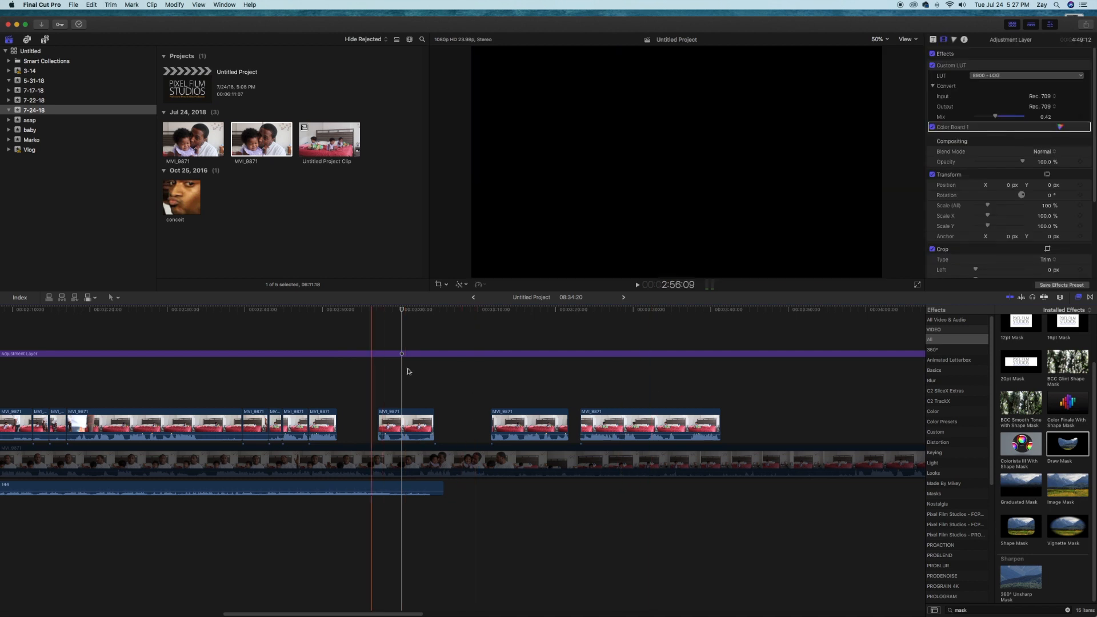
Stack the three bed clips so they start together, with the shortest one on top, and disable that top clip
left_click(415, 423)
left_click_drag(430, 420, 542, 384)
left_click_drag(611, 424, 521, 386)
left_click(519, 352)
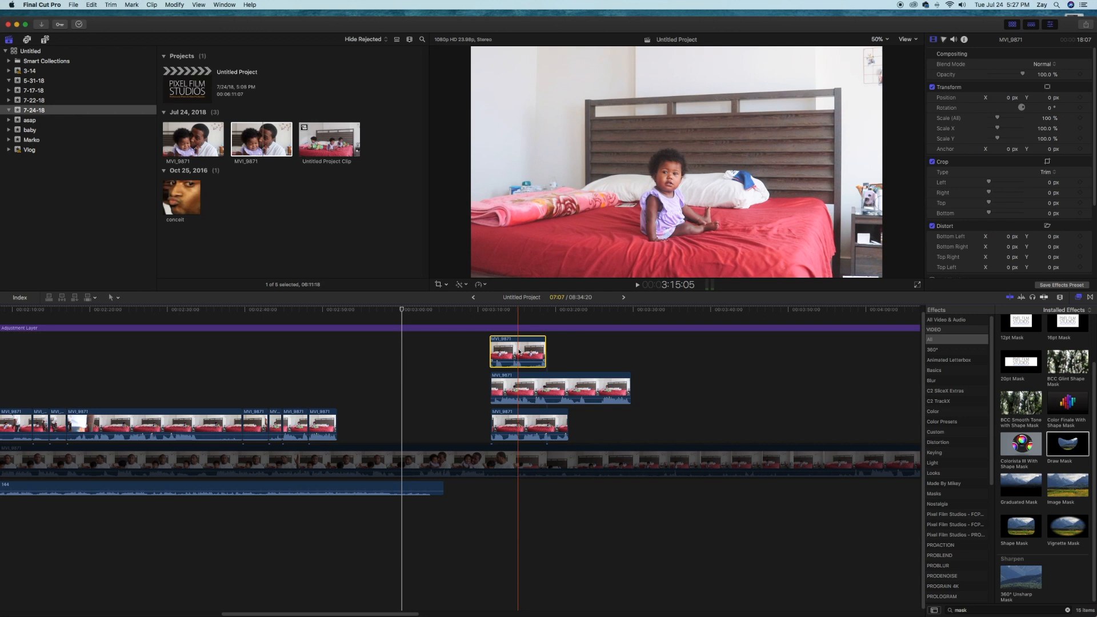
key("v")
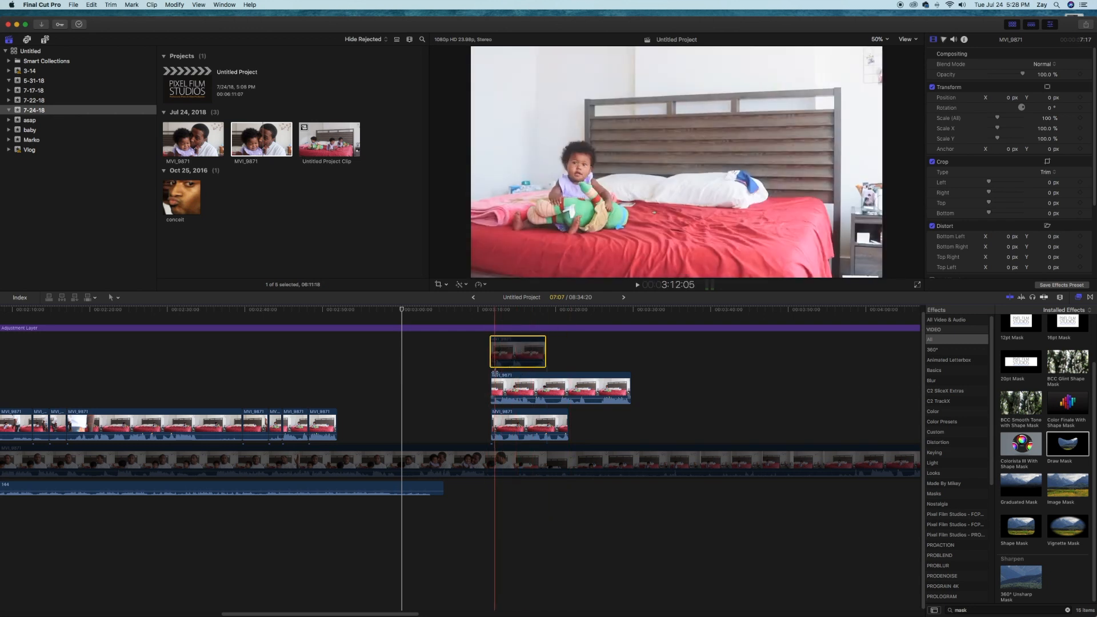
Apply the Shape Mask effect to the longest bed clip in the stack and park the playhead at 3:15:05
left_click(521, 390)
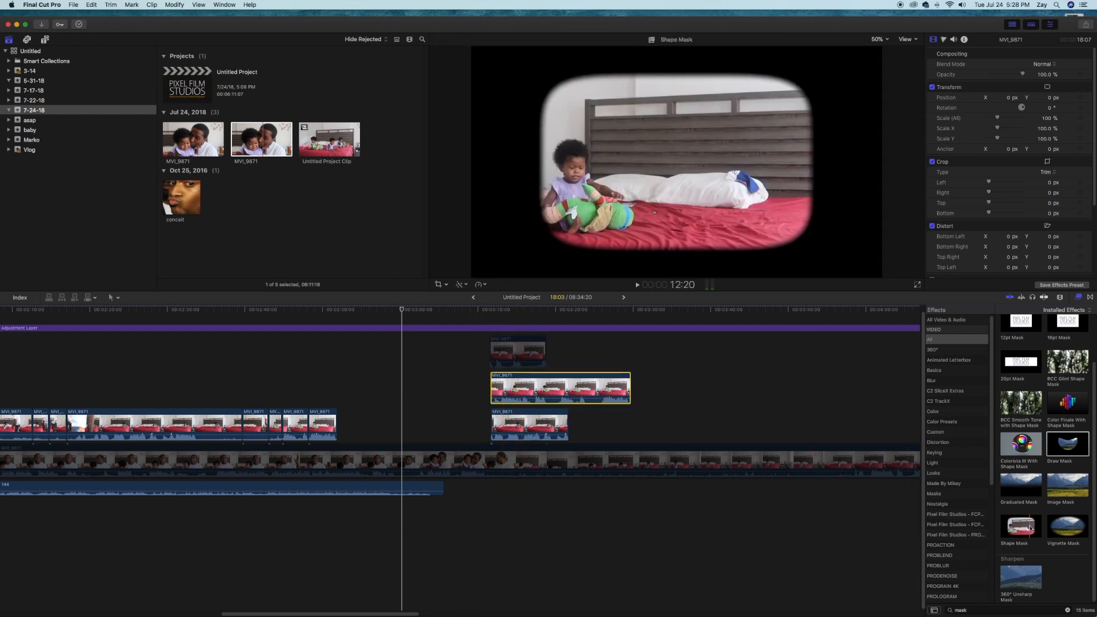
left_click_drag(1030, 528, 530, 388)
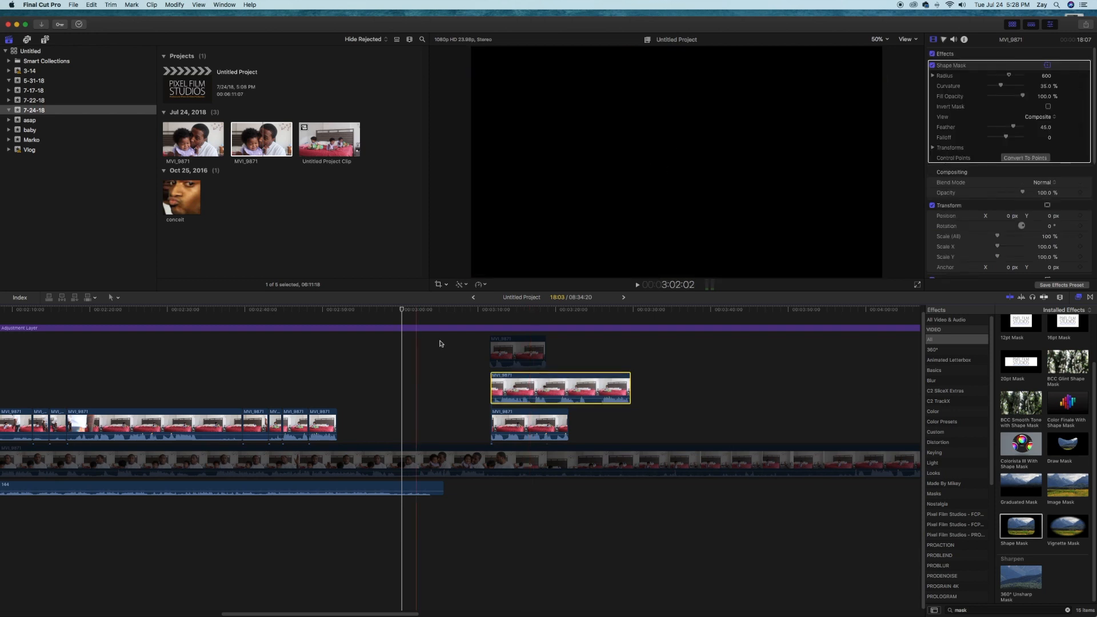
left_click(519, 313)
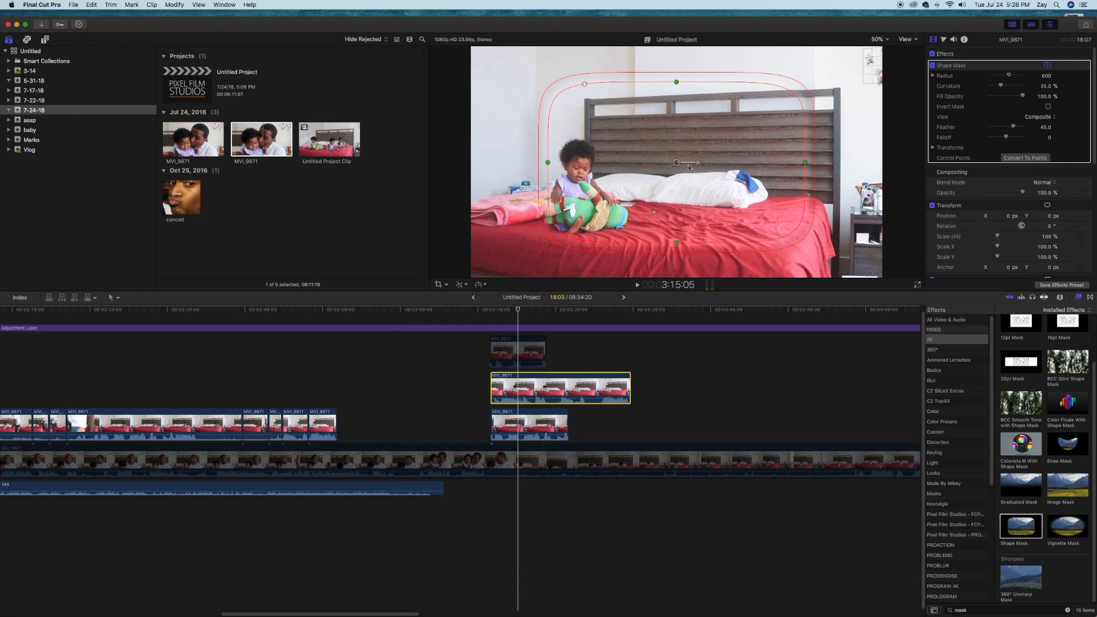
Move and resize the shape mask to surround the baby on the left side of the bed, with a radius of about 302
left_click_drag(676, 163, 582, 178)
left_click_drag(454, 178, 522, 175)
mouse_move(581, 96)
left_mouse_down()
mouse_move(582, 120)
mouse_move(582, 107)
left_mouse_up()
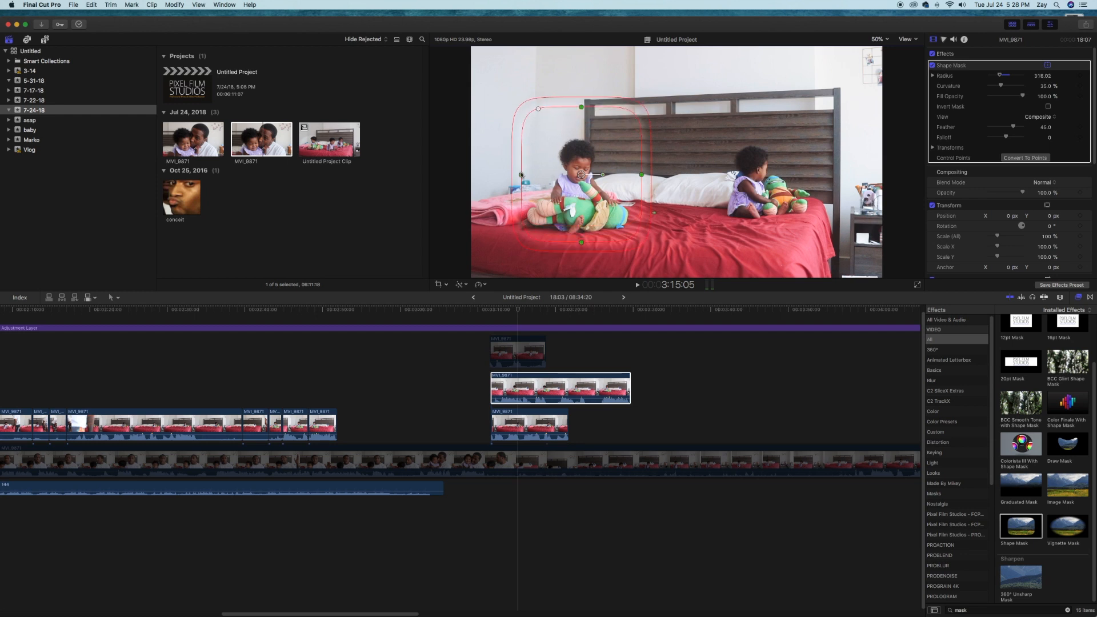
mouse_move(521, 176)
left_mouse_down()
mouse_move(493, 176)
mouse_move(504, 177)
left_mouse_up()
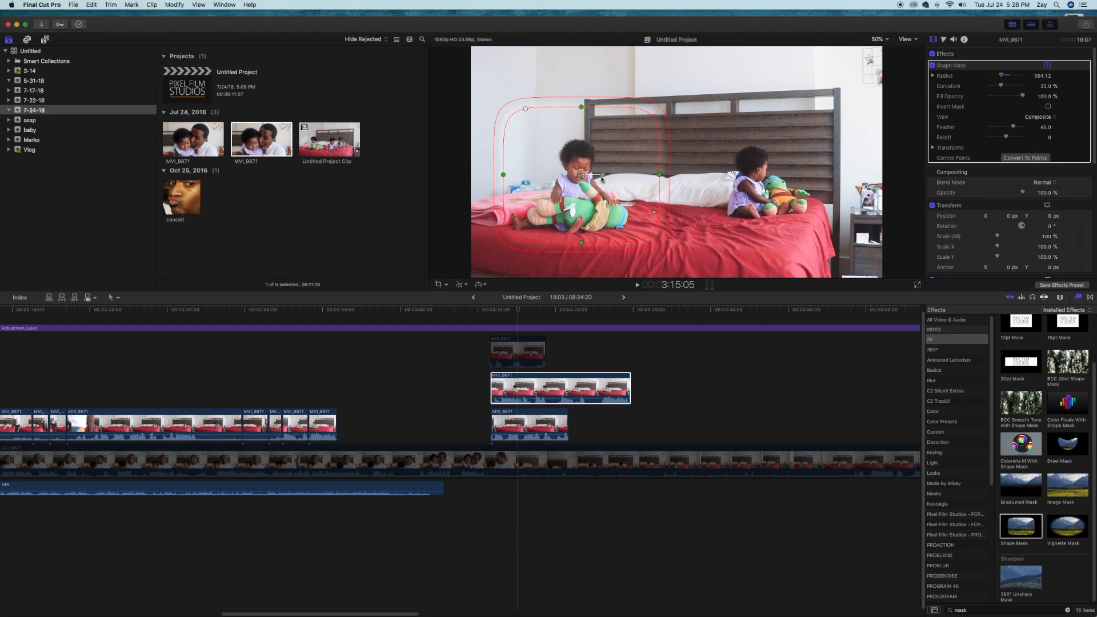
left_click_drag(581, 174, 572, 187)
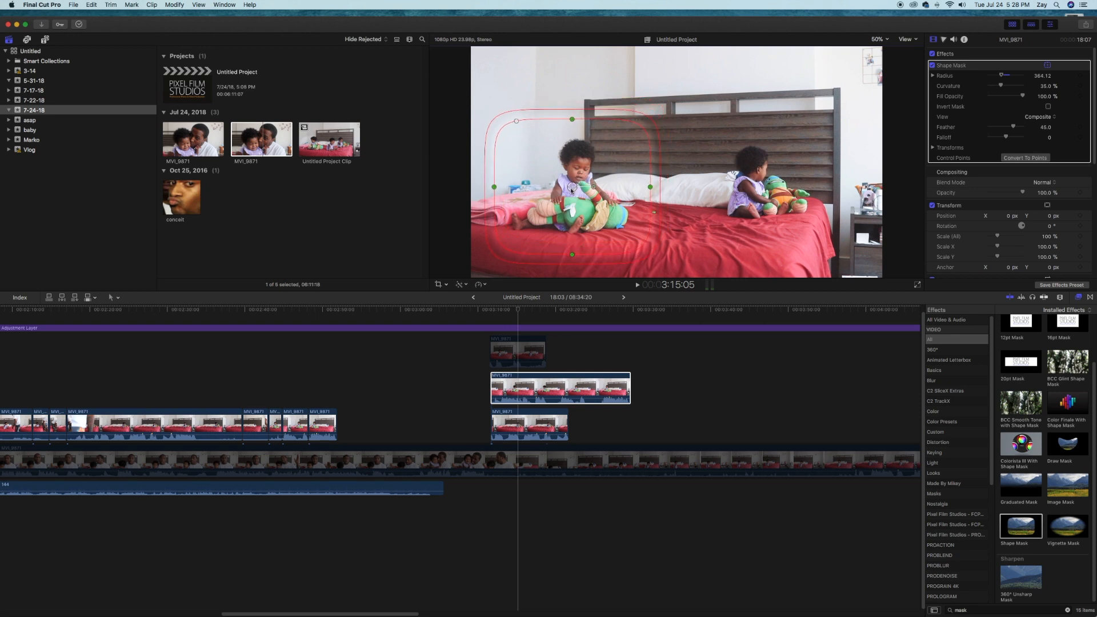
left_click_drag(572, 255, 573, 245)
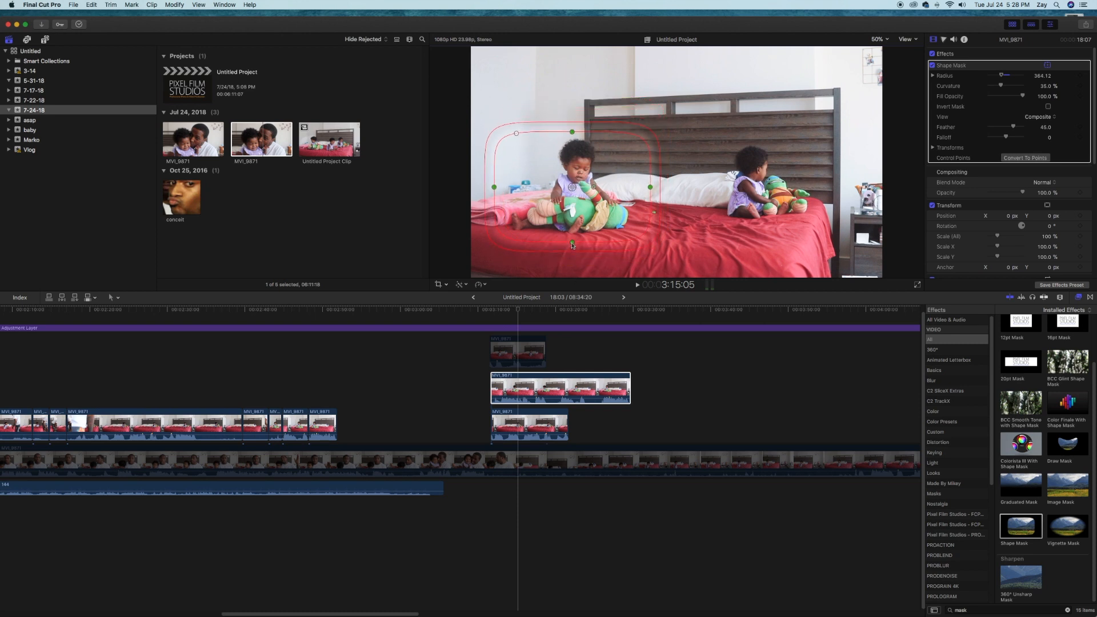
left_click_drag(638, 188, 570, 190)
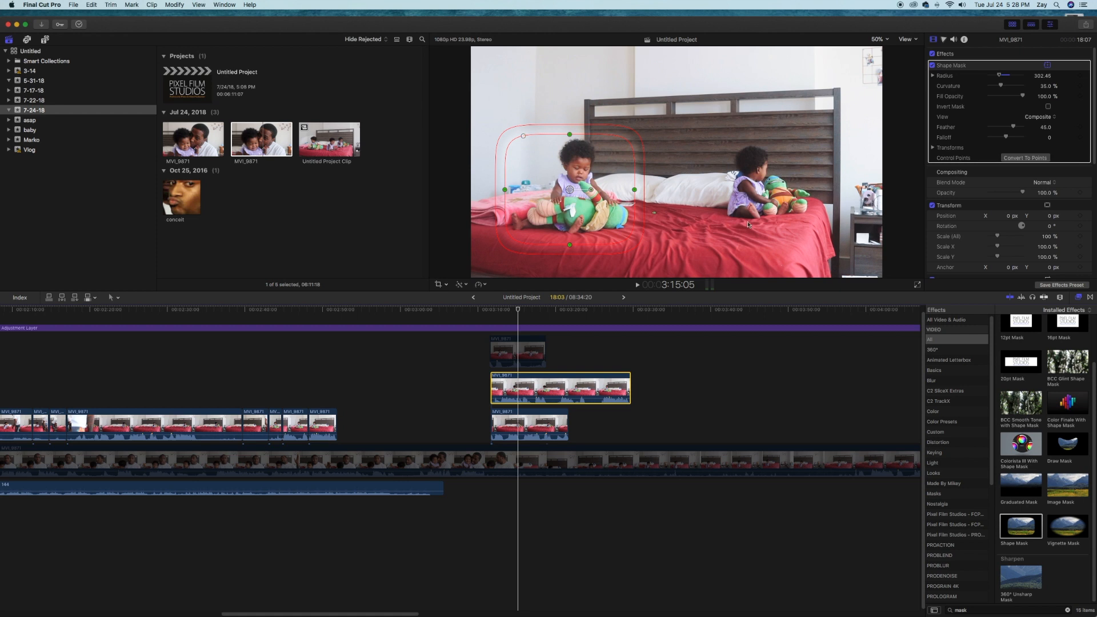
Apply a Shape Mask to the lowest stacked bed clip and fit it around the baby on the right, with a radius of about 192
left_click(520, 424)
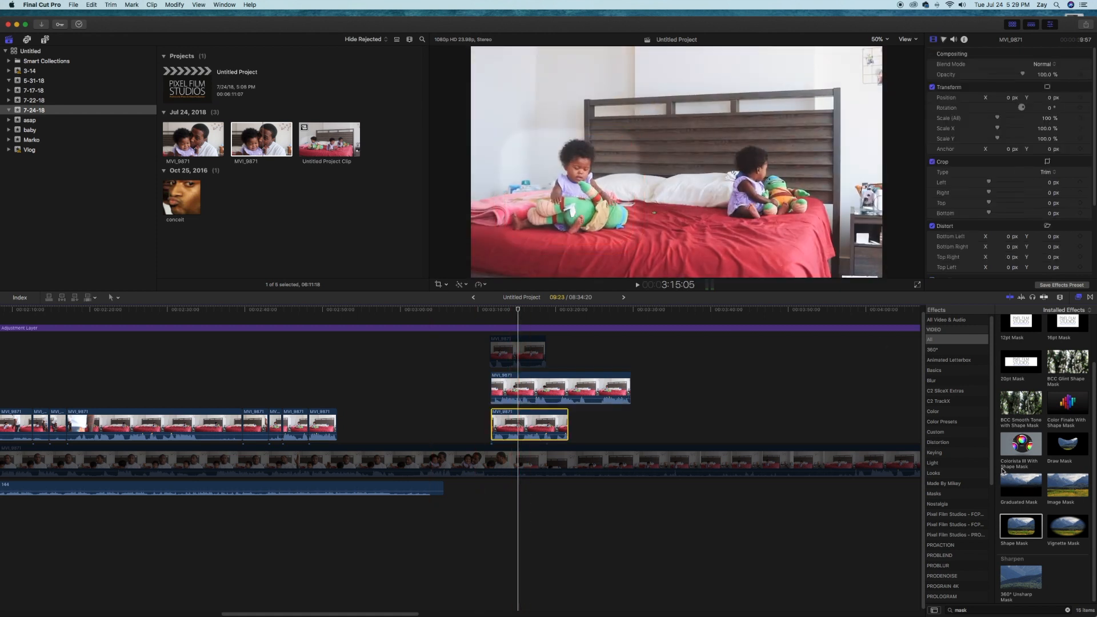
left_click_drag(1009, 536, 545, 430)
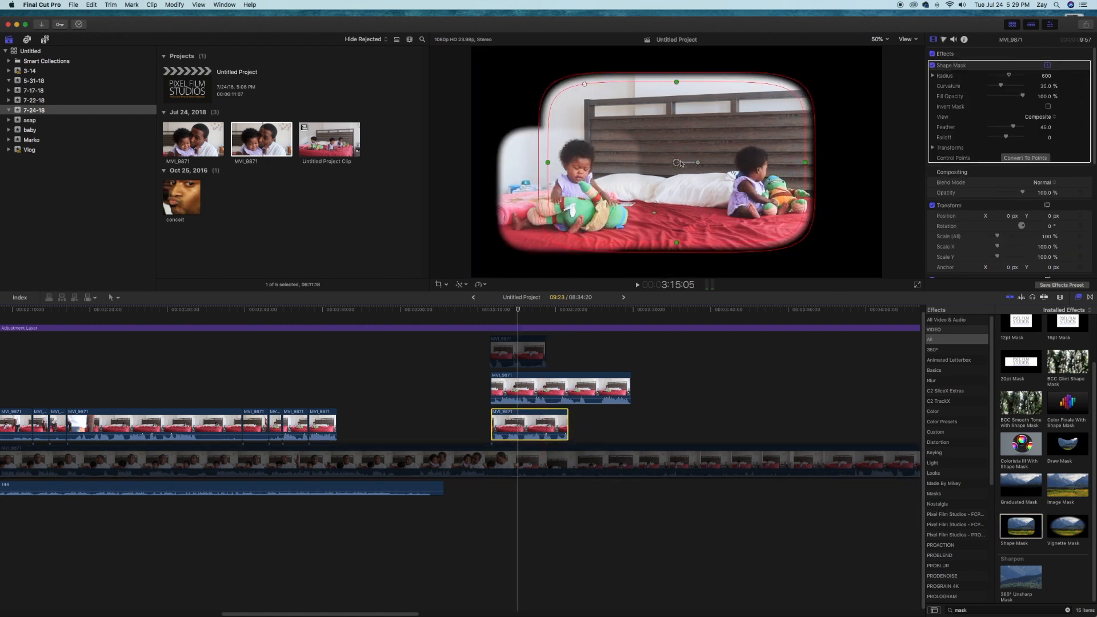
left_click_drag(678, 165, 753, 186)
left_click_drag(622, 182, 705, 183)
left_click_drag(751, 103, 762, 147)
left_click_drag(800, 187, 769, 182)
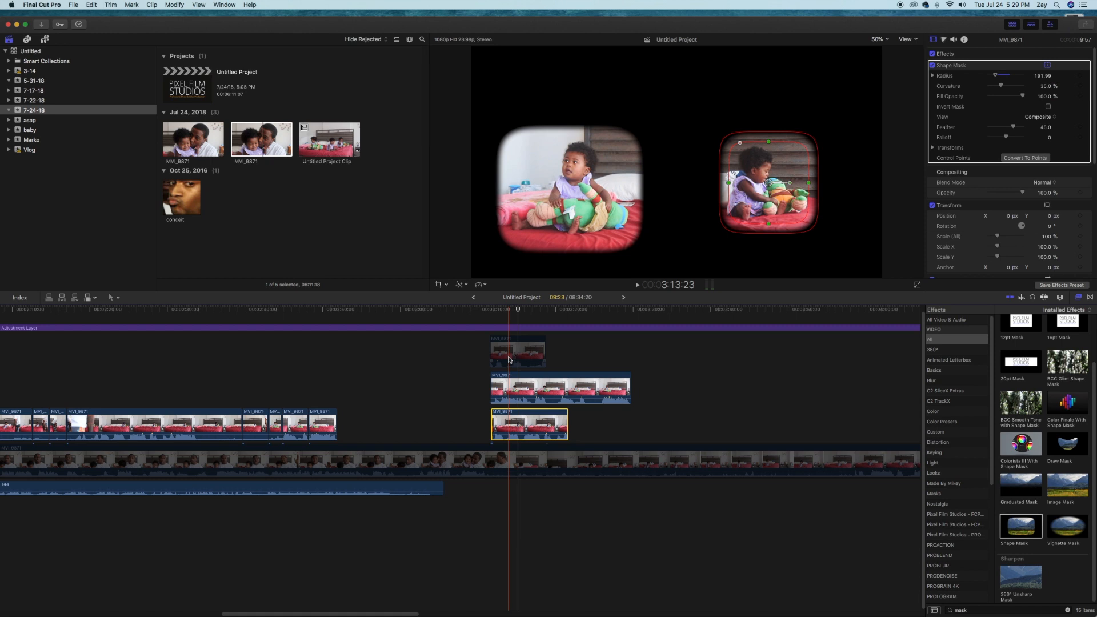
Move the disabled unmasked clip beneath the two masked clips and enable it as the background
left_click_drag(509, 361, 510, 423)
left_click_drag(510, 423, 509, 422)
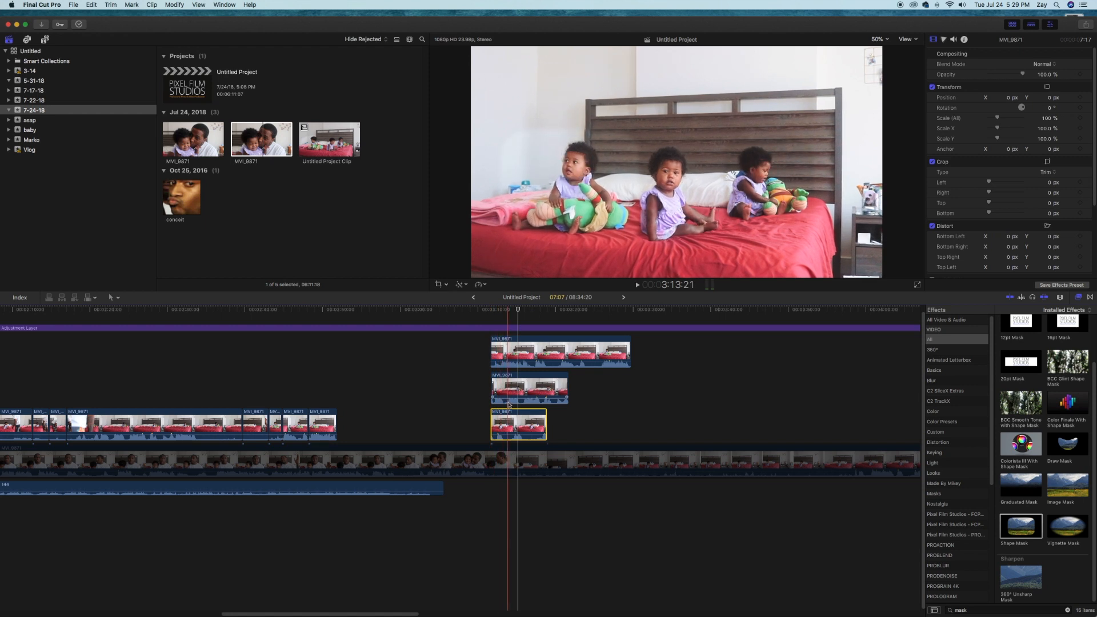
Toggle the two masked clips off and on to check what each contributes to the composite
left_click(508, 386)
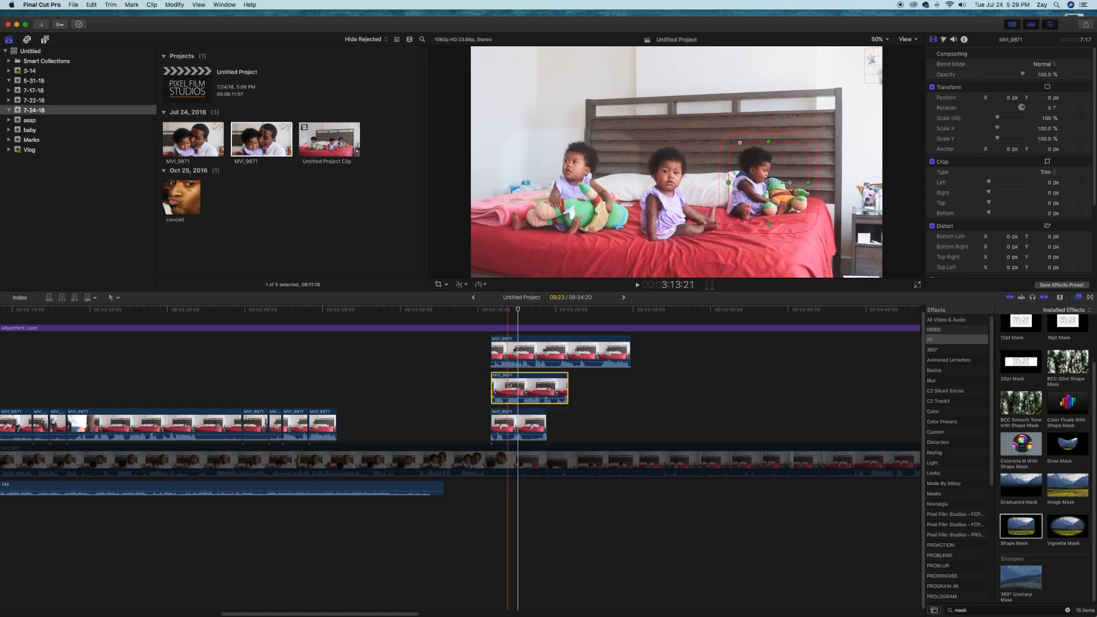
key("v")
key("v")
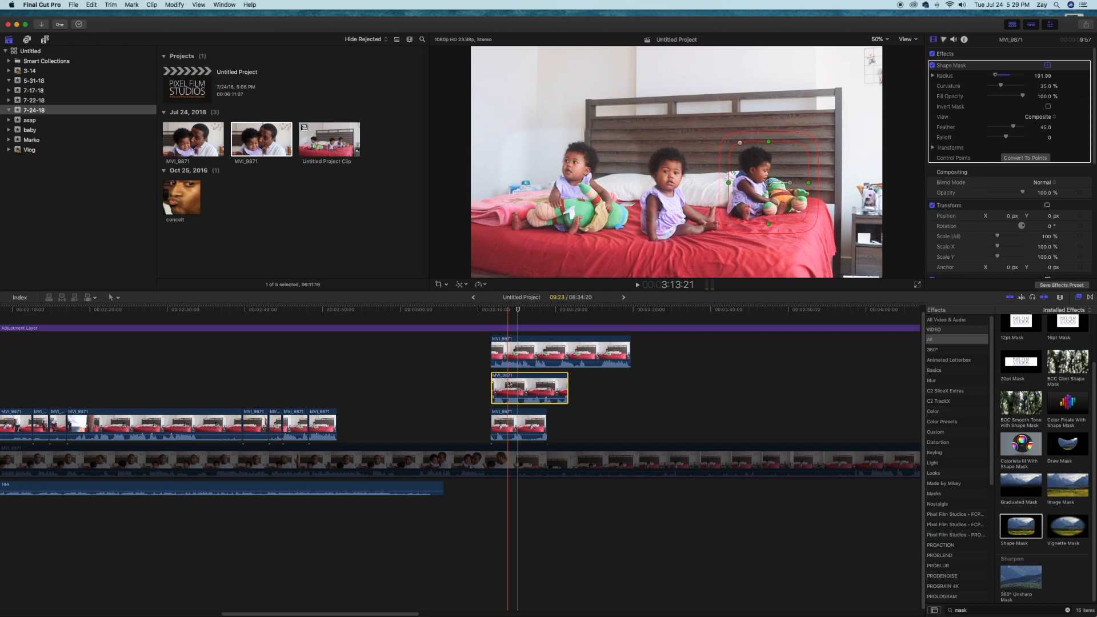
left_click(513, 353)
key("v")
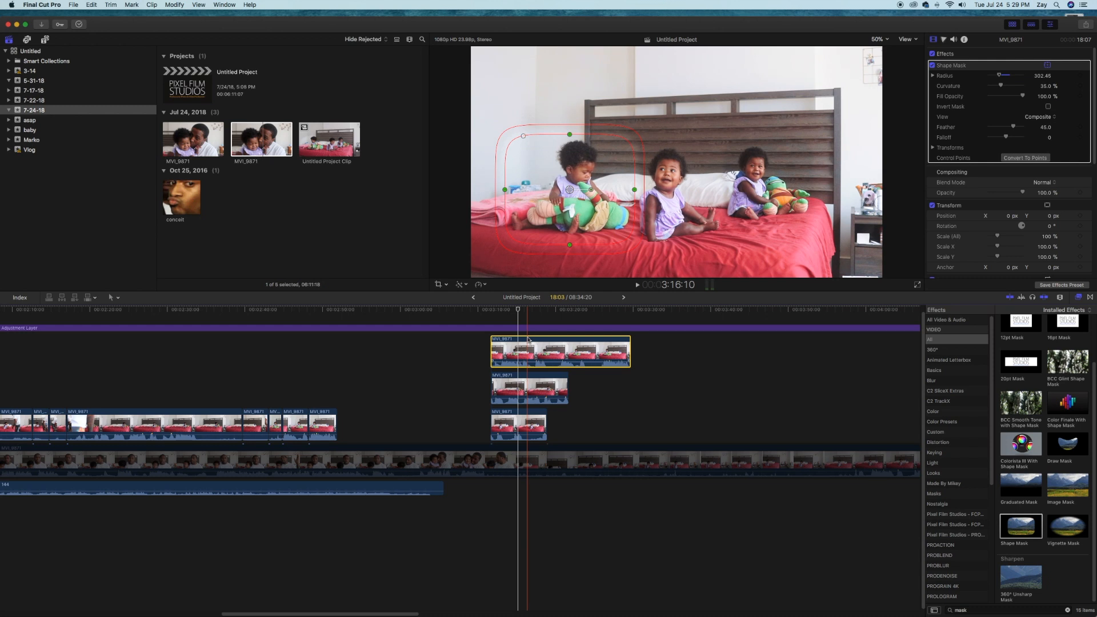
Examine the mask edges in the composite at 200% magnification, and return the viewer to Fit
left_click(508, 310)
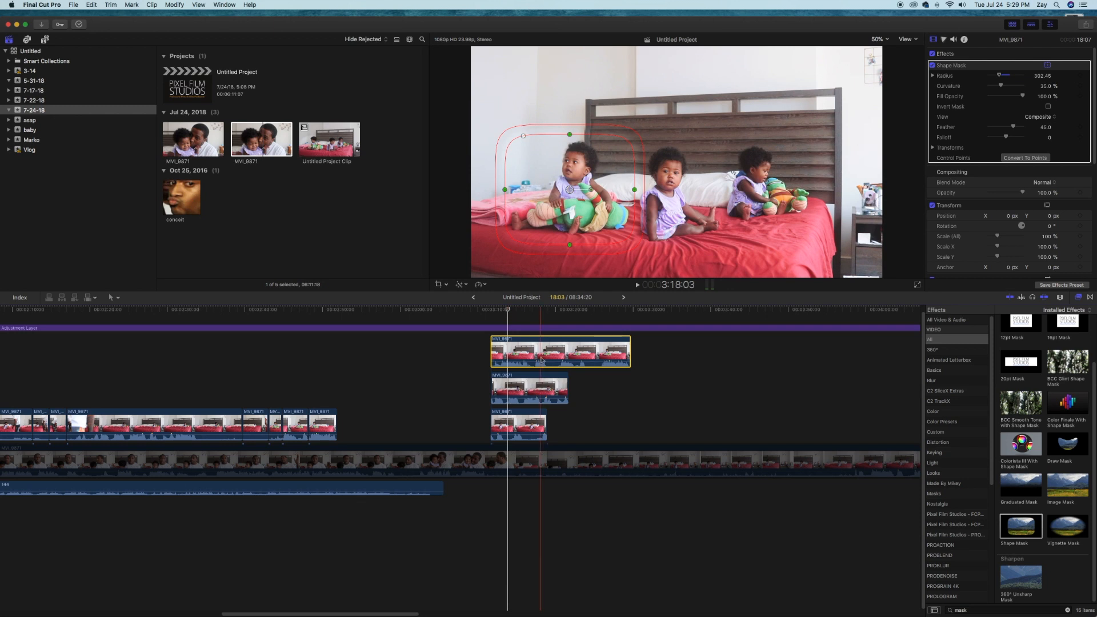
left_click(532, 386)
left_click_drag(902, 163, 902, 163)
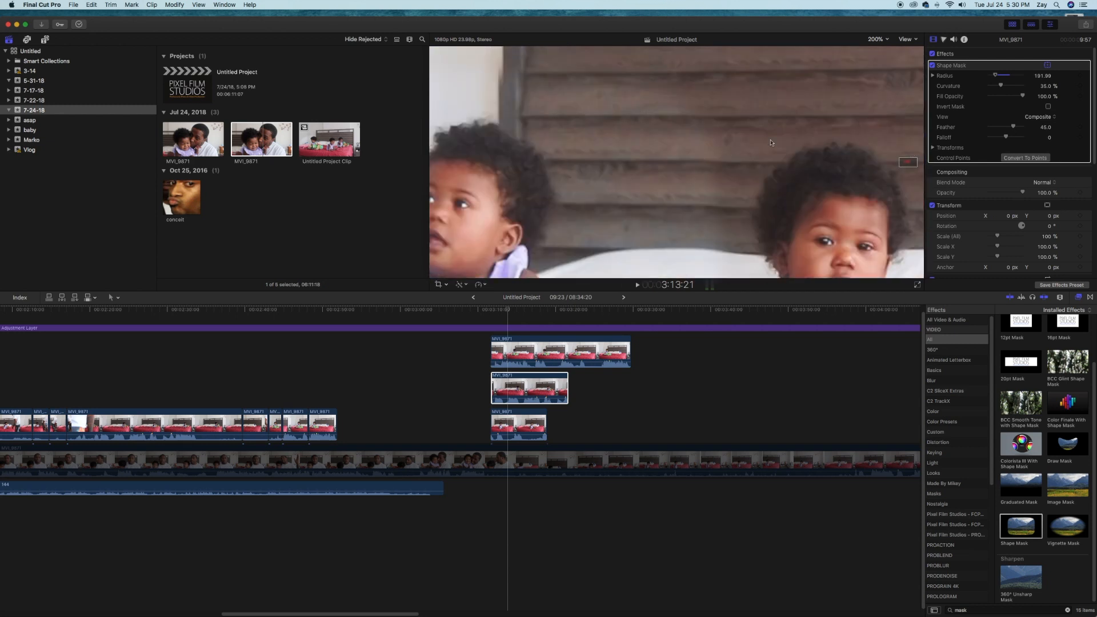
left_click(878, 39)
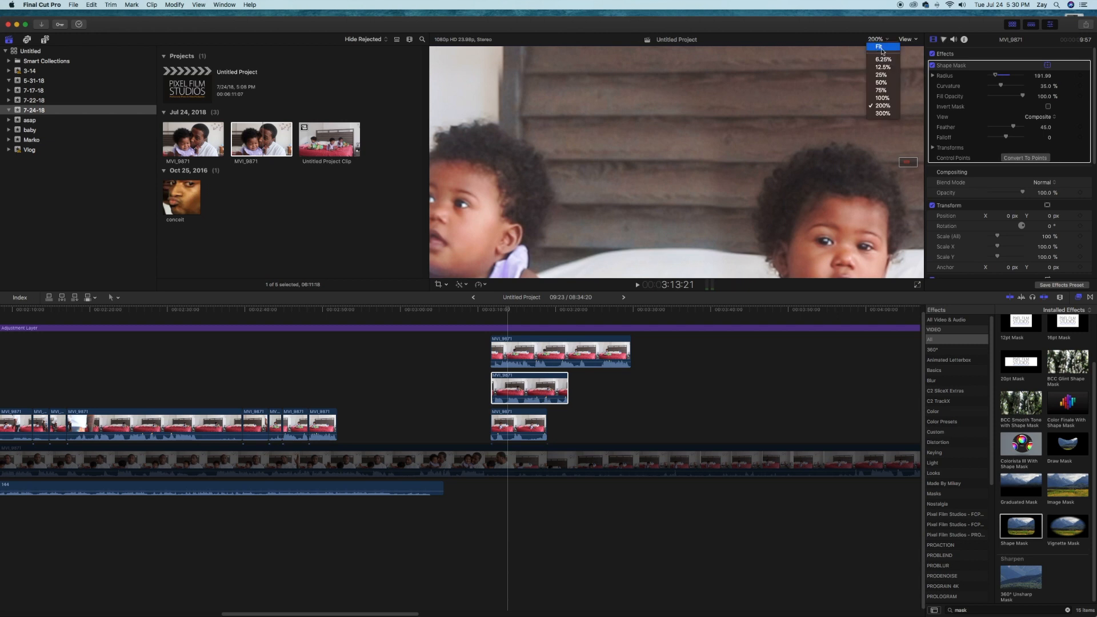
left_click(883, 51)
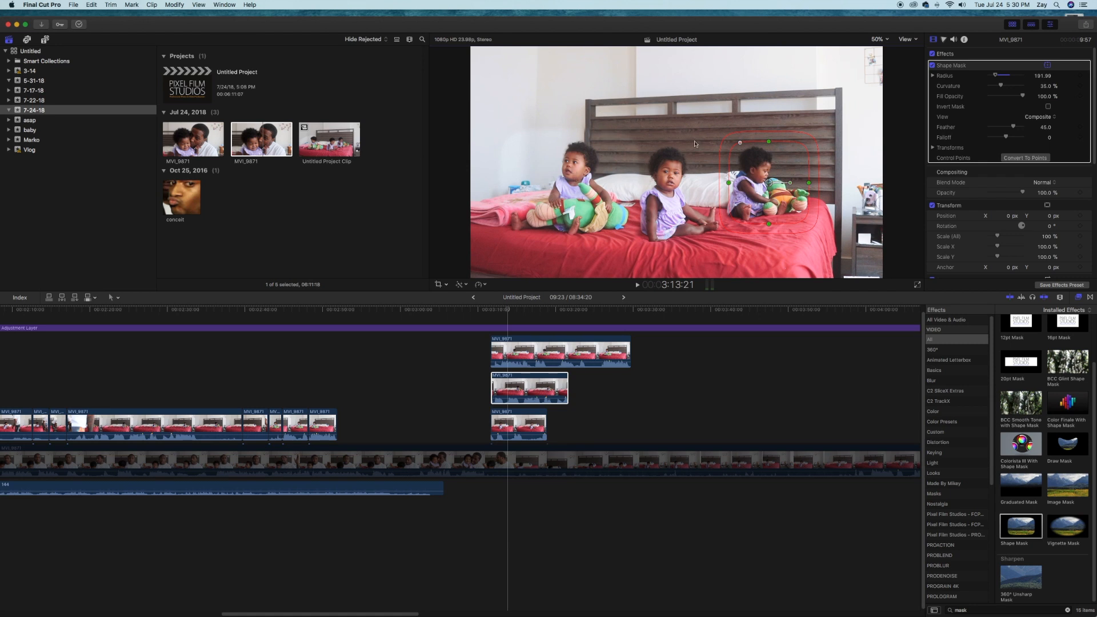
left_click(527, 389)
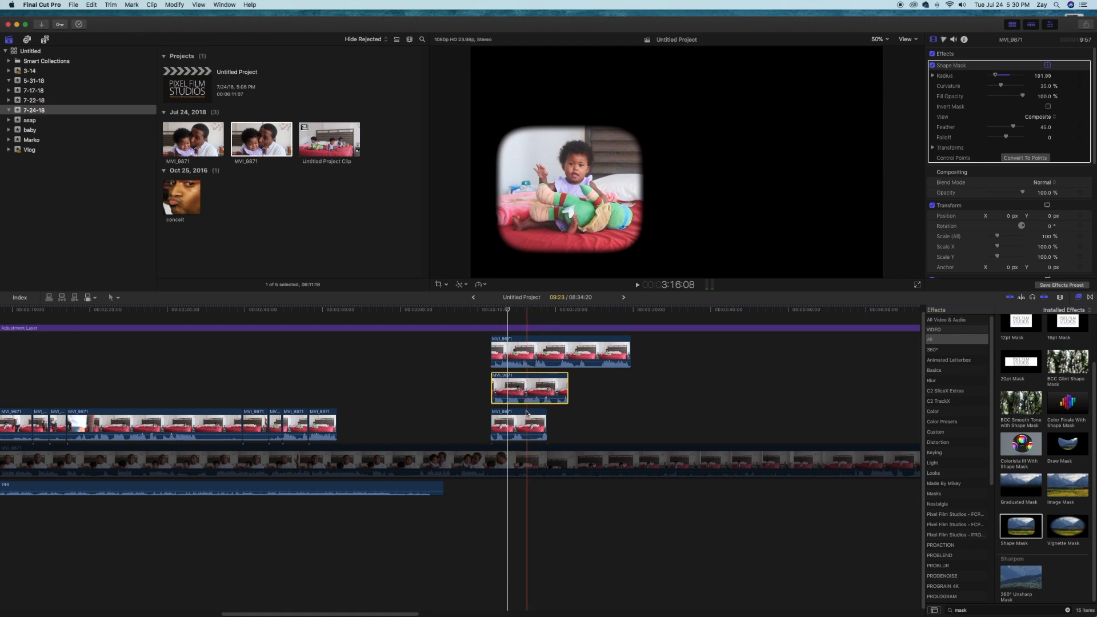
Toggle stacked bed clips off and on to check what each contributes to the composite
left_click(526, 420)
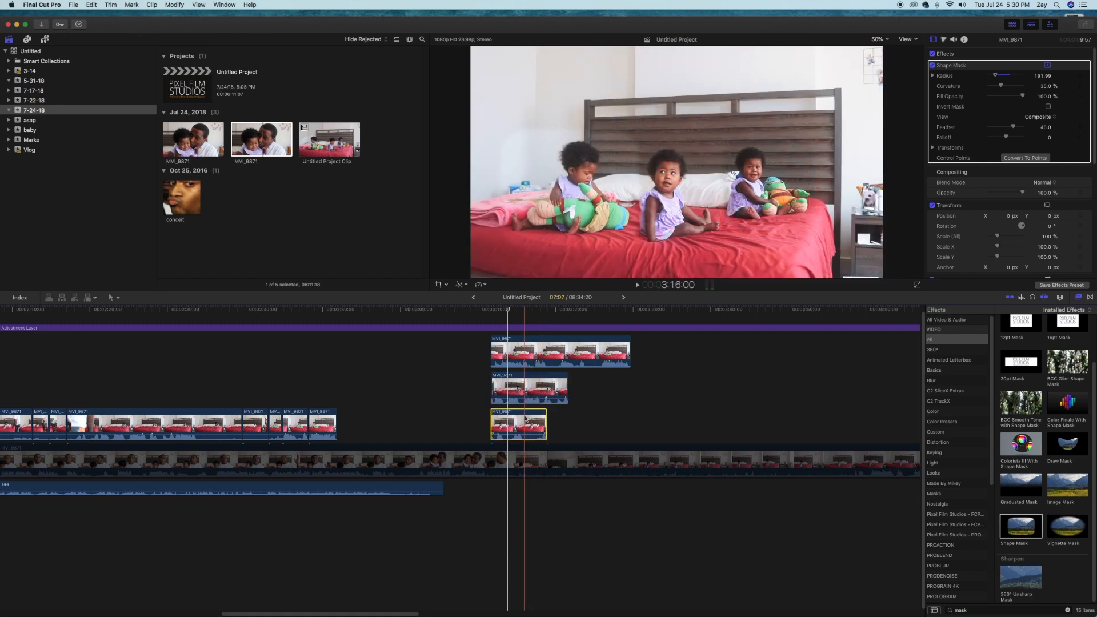
key("v")
key("v")
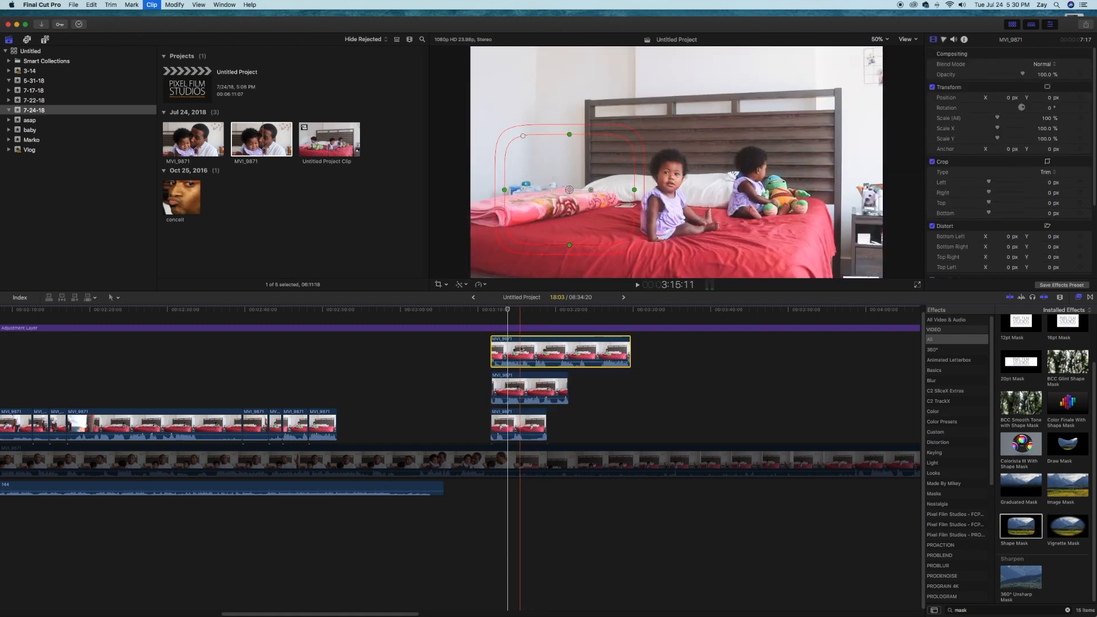
Lower the topmost masked clip's exposure to -20% midtones and -10% highlights so it blends with the background
left_click(520, 350)
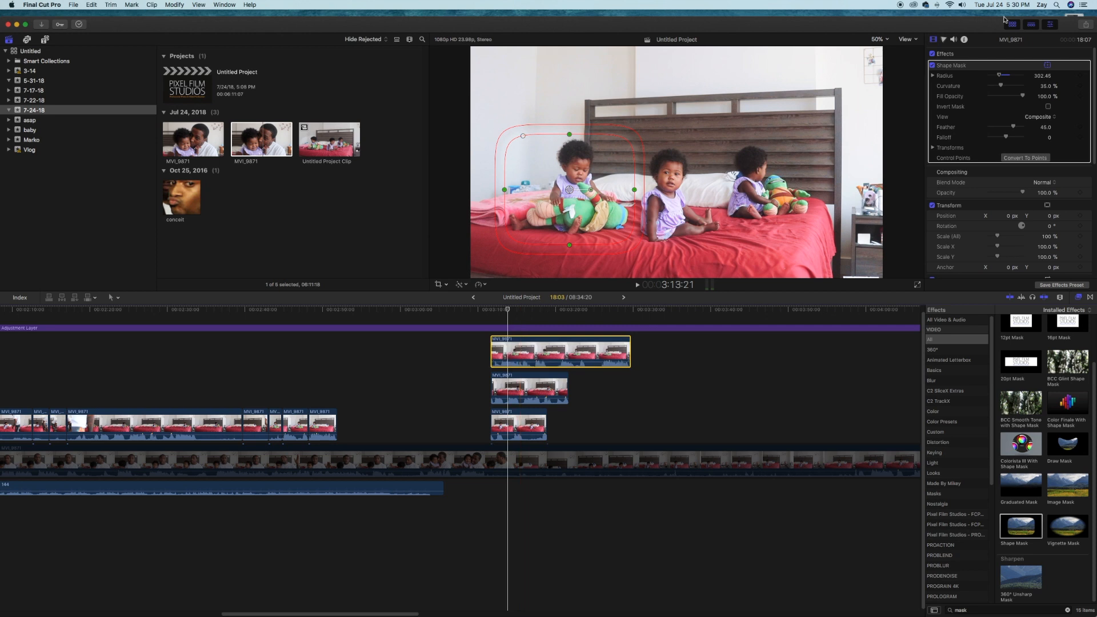
left_click(944, 40)
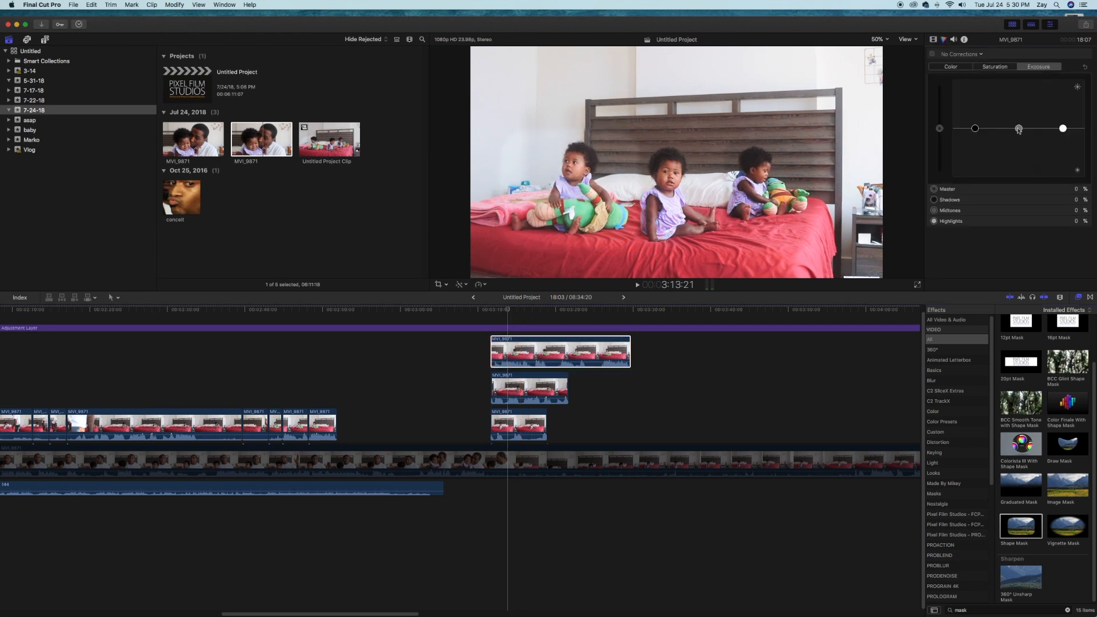
left_click_drag(1063, 128, 1021, 140)
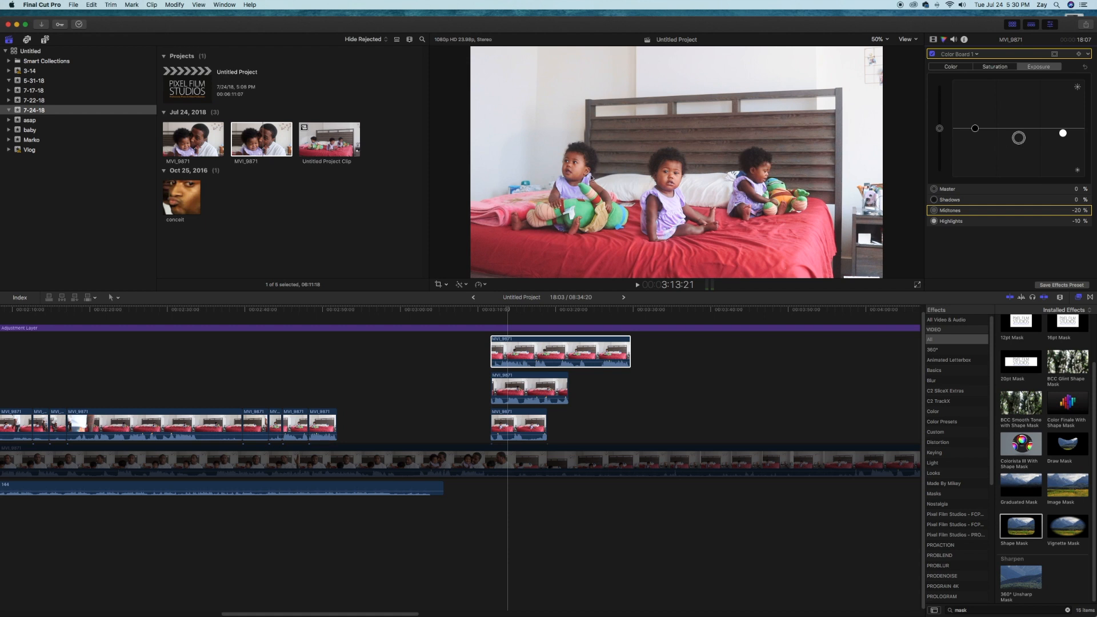
key("space")
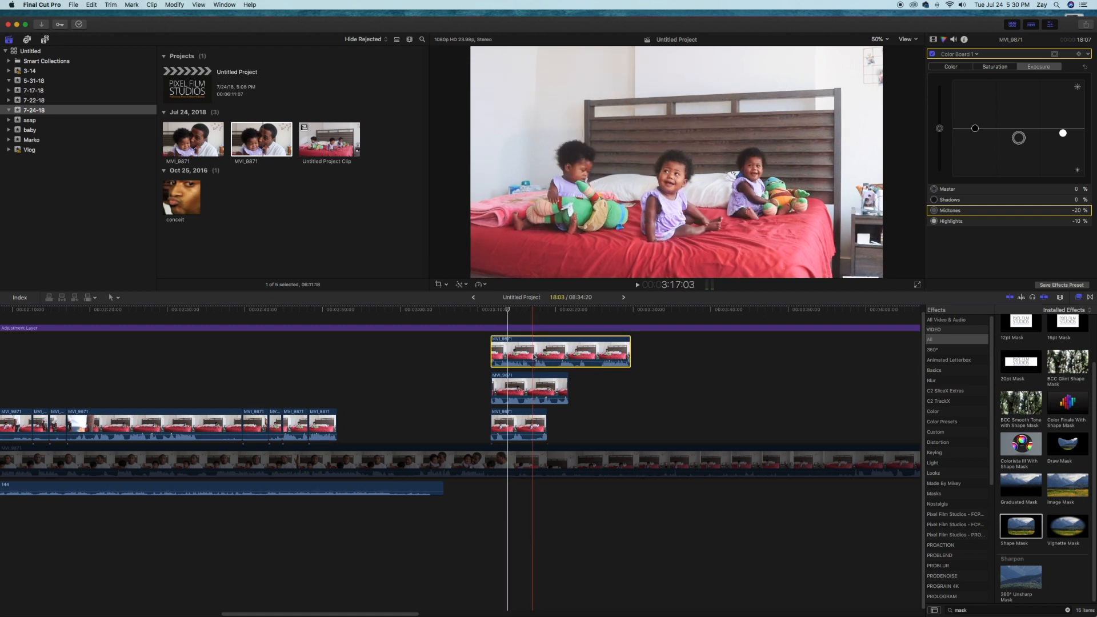
Raise the middle masked clip's highlight exposure to 19% and play back the composite
left_click(528, 389)
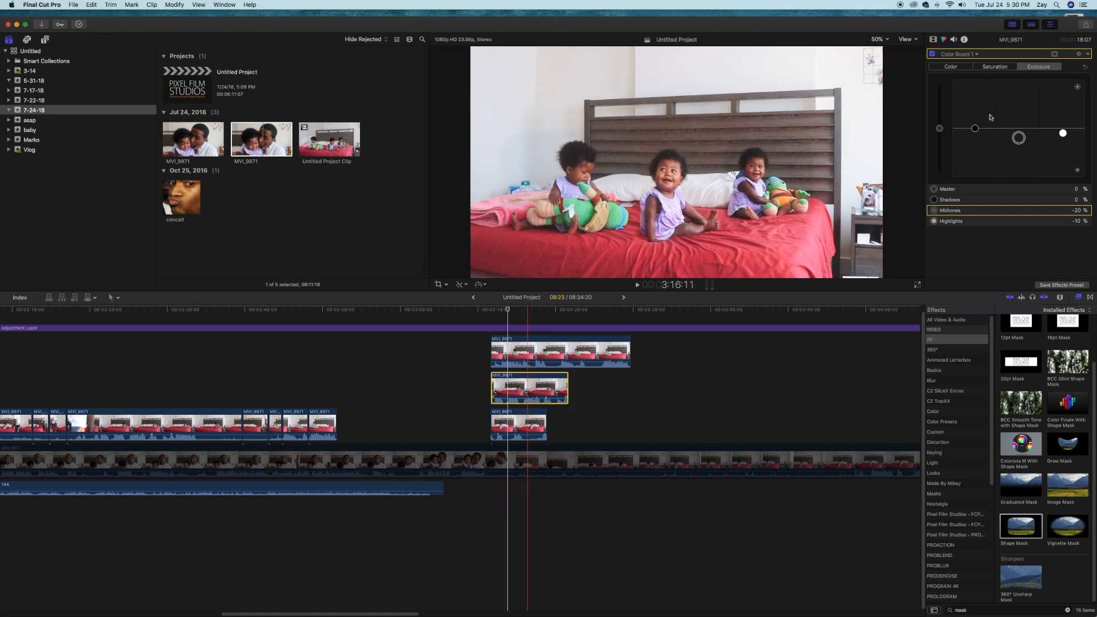
left_click_drag(1060, 128, 1062, 119)
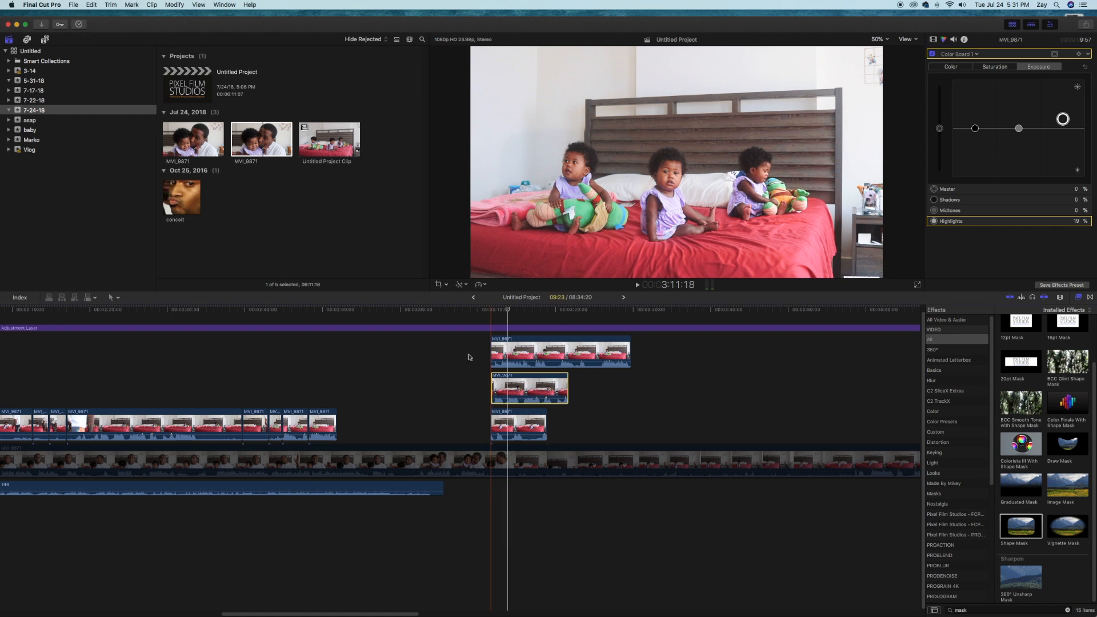
key("space")
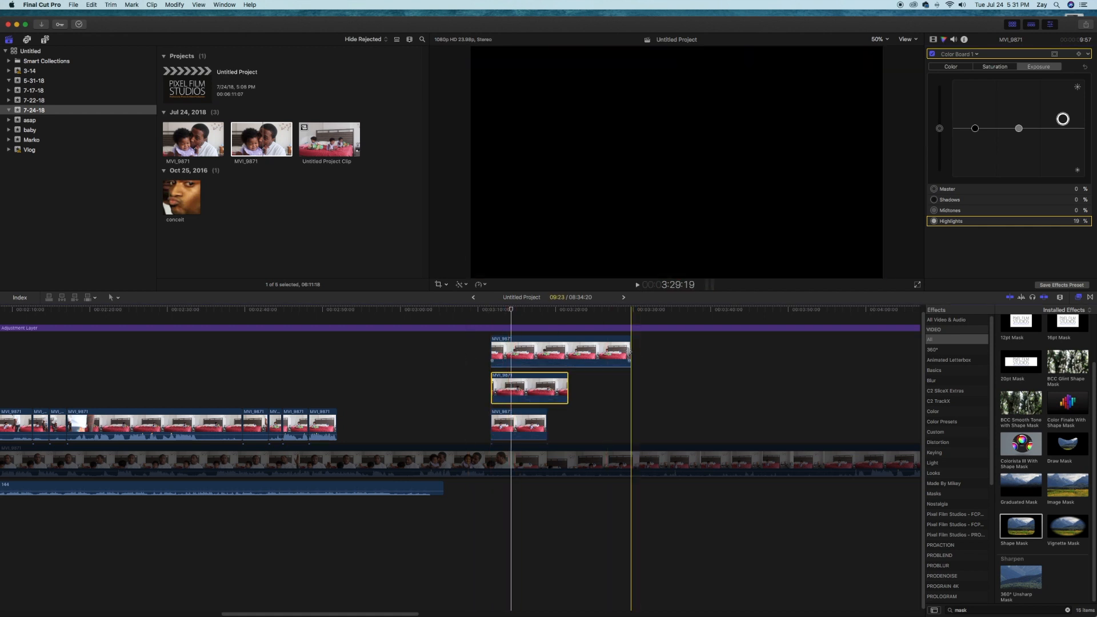
Trim the two upper clips to the lowest clip's length and combine all three into a compound clip in event 7-24-18
left_click_drag(631, 351, 546, 389)
left_click_drag(445, 356, 582, 448)
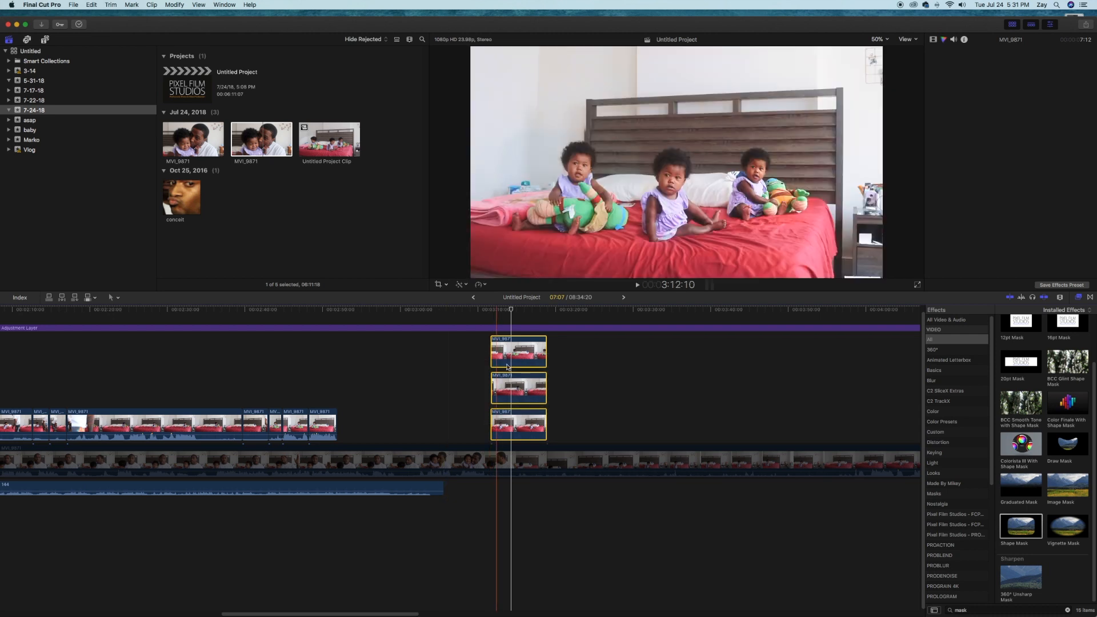
right_click(510, 358)
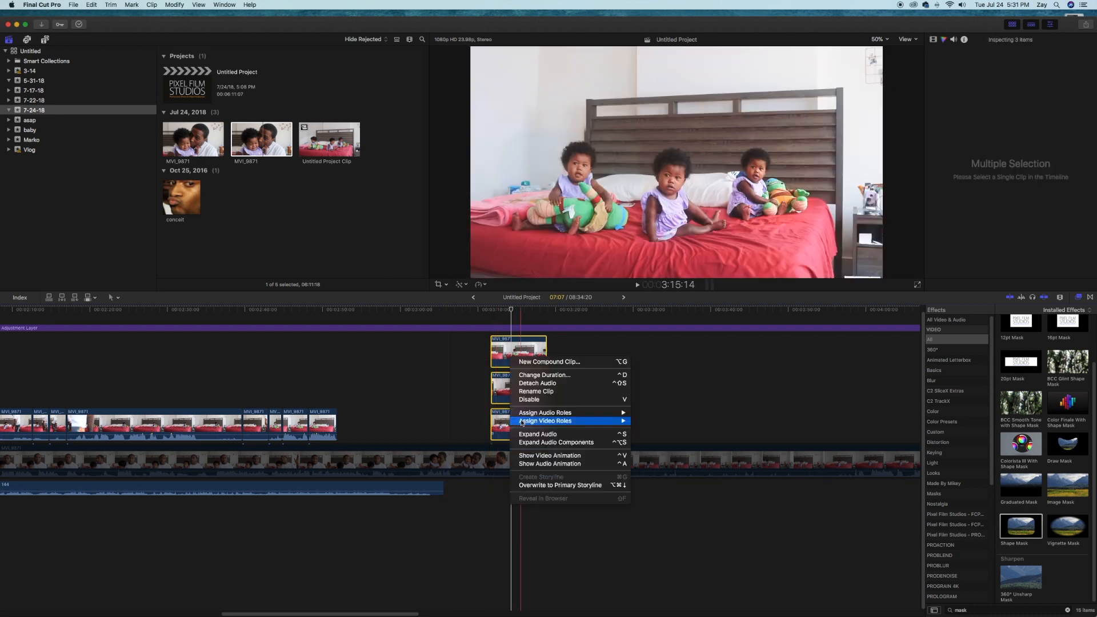
left_click(550, 362)
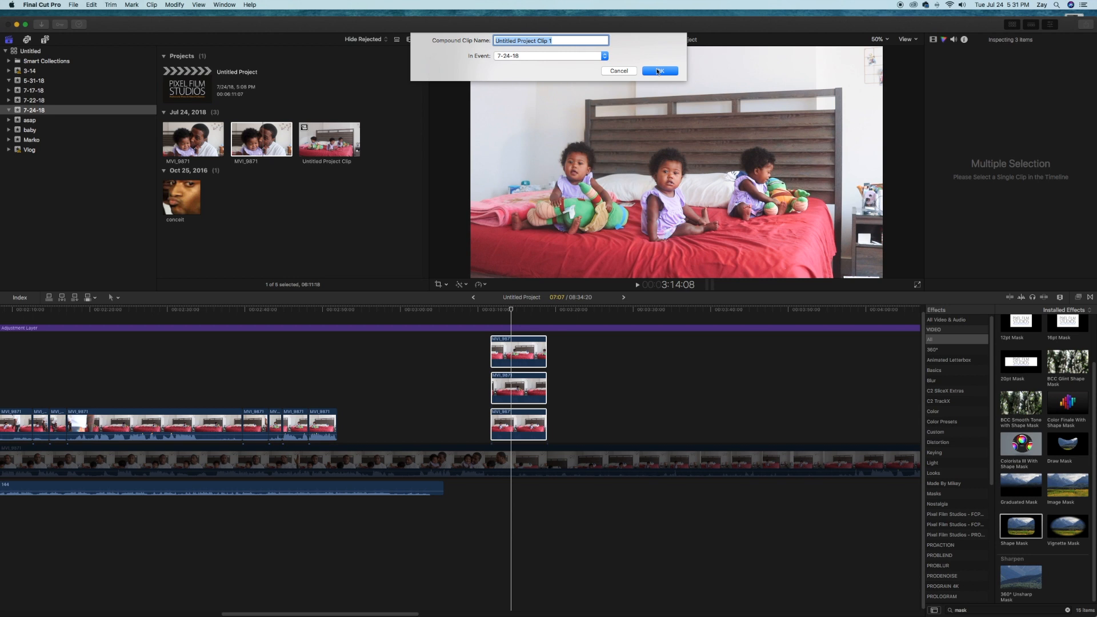
left_click(659, 71)
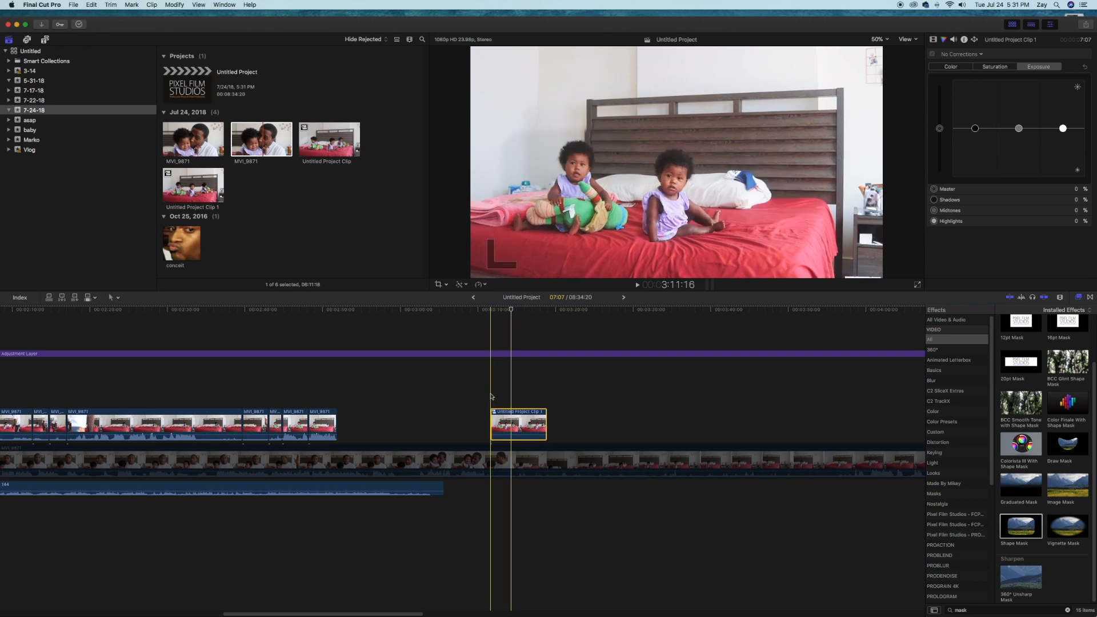
Trim two frames off the start of the compound clip
left_click(491, 396)
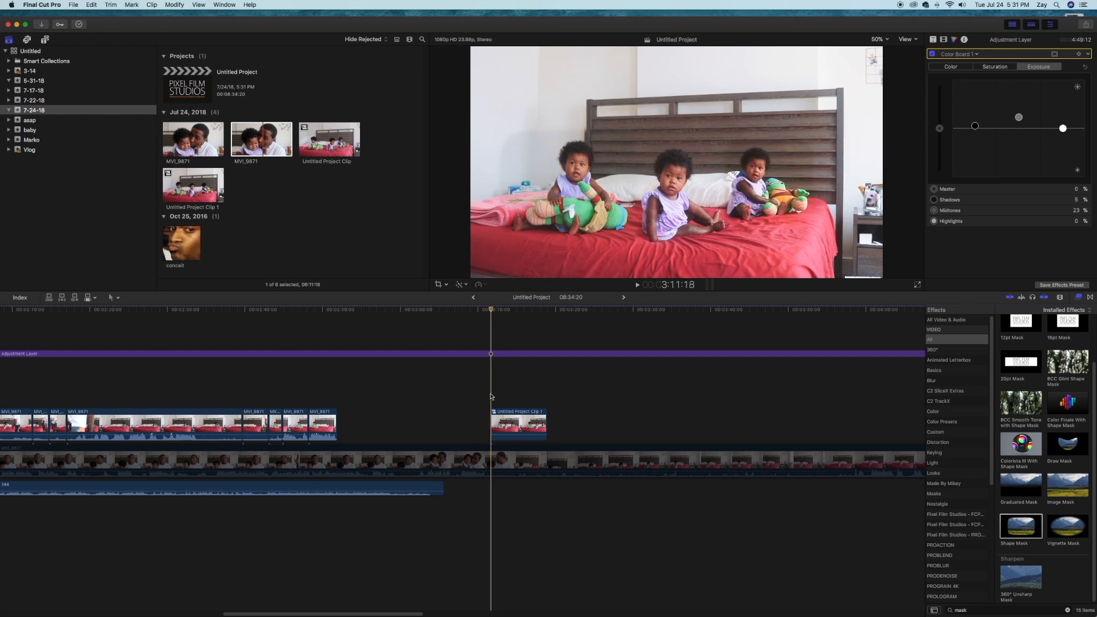
key("super+equal")
key("super+equal")
key("super+equal")
left_click_drag(487, 418, 491, 420)
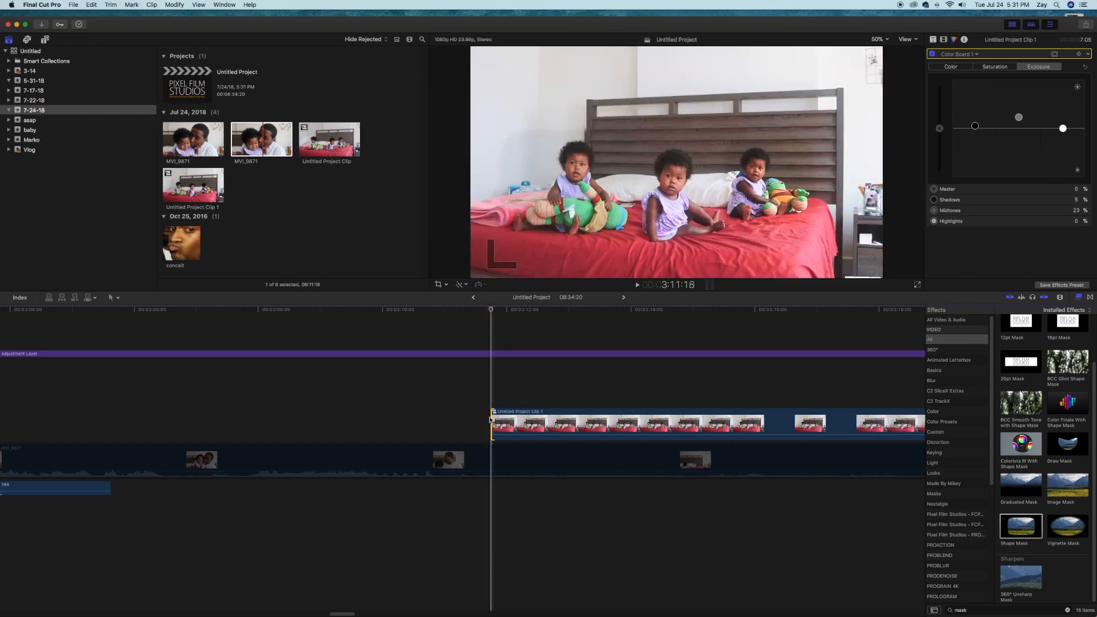
key("super+minus")
key("super+minus")
key("super+minus")
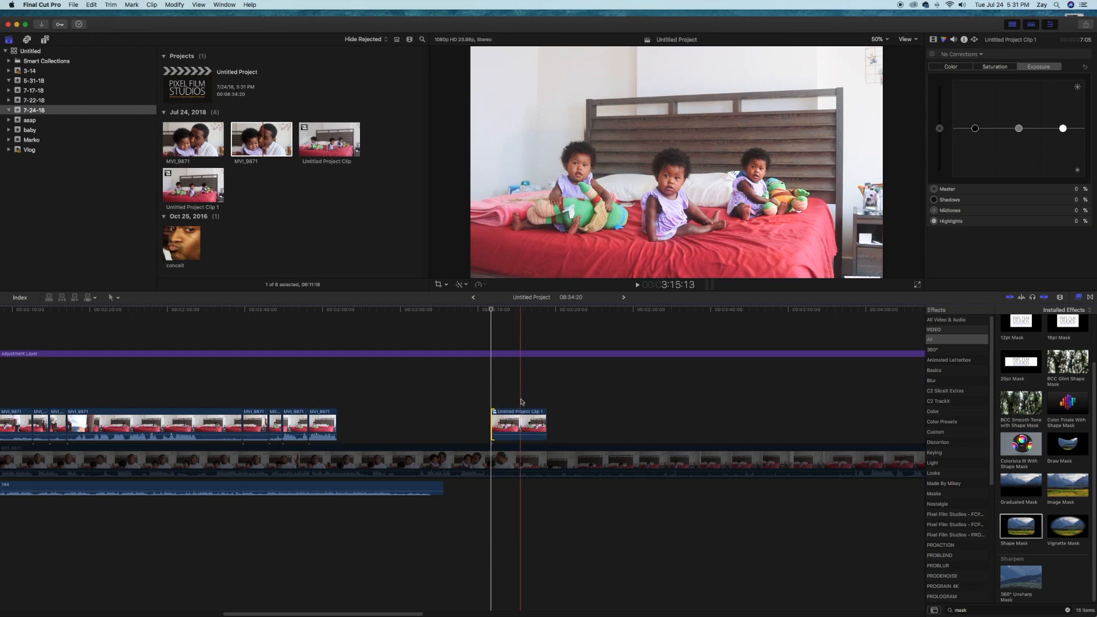
Brighten the compound clip's exposure with shadows 7%, midtones 9% and highlights 12%
left_click(521, 429)
left_click(934, 39)
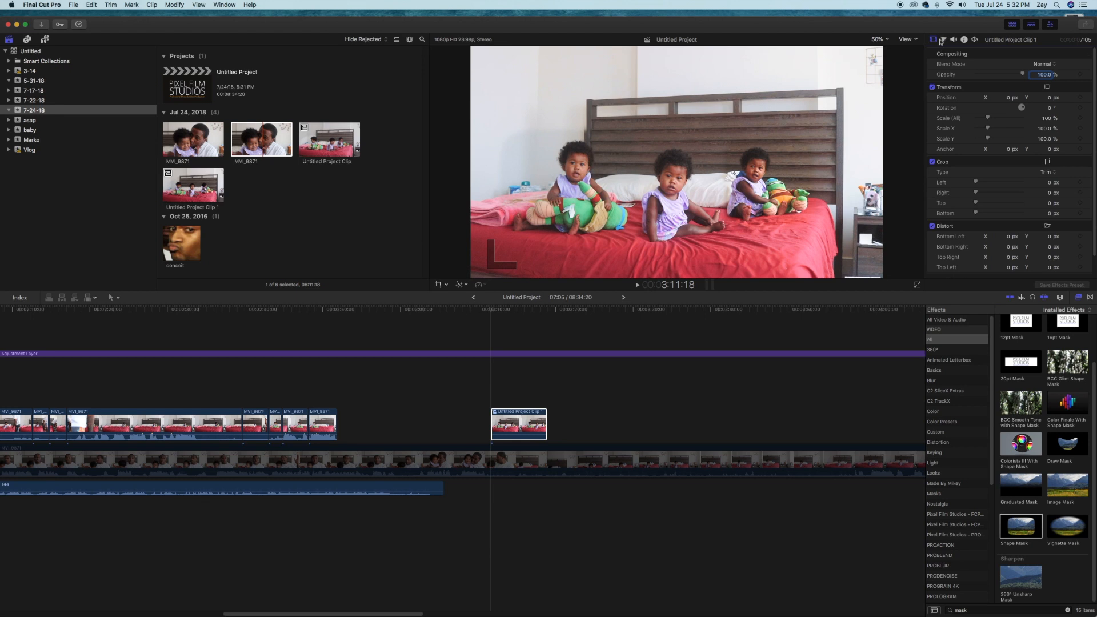
left_click(944, 39)
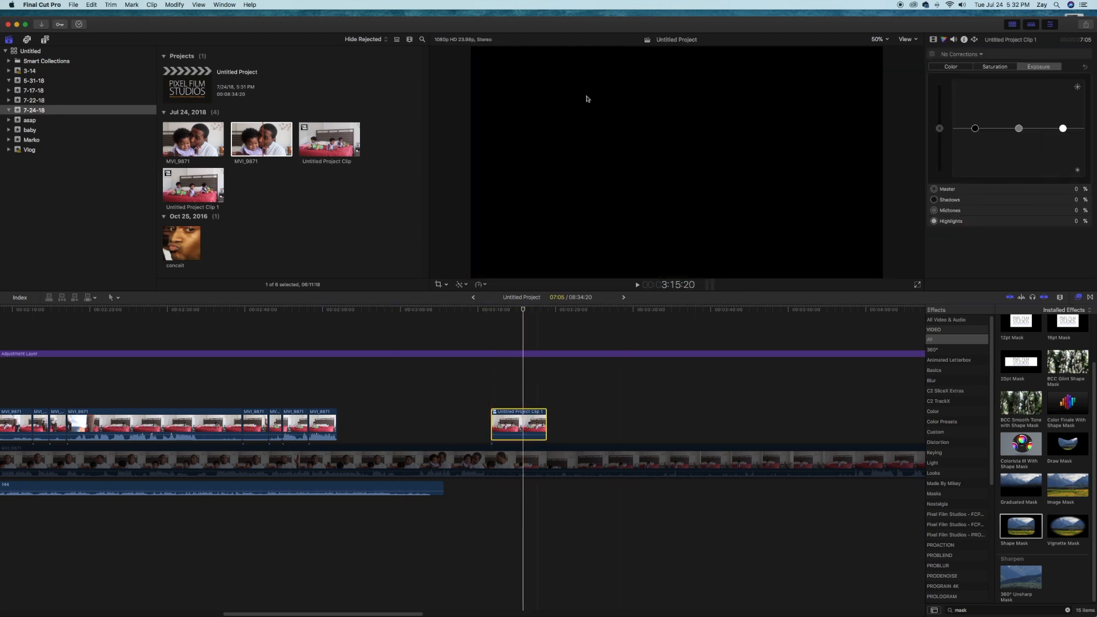
left_click(960, 68)
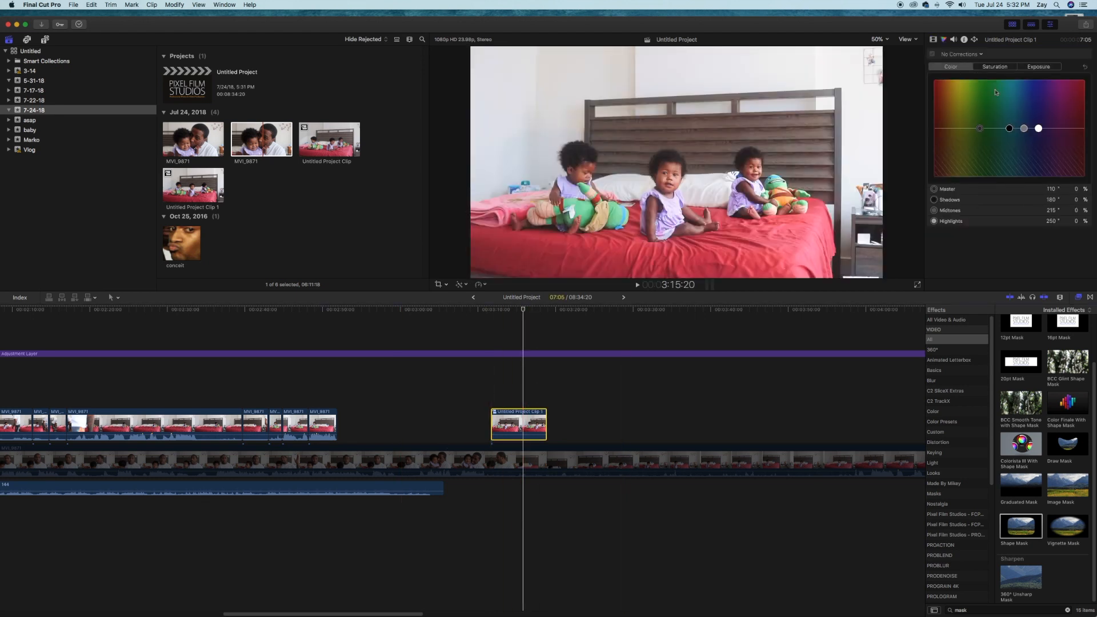
left_click(1039, 66)
left_click_drag(1064, 129, 978, 126)
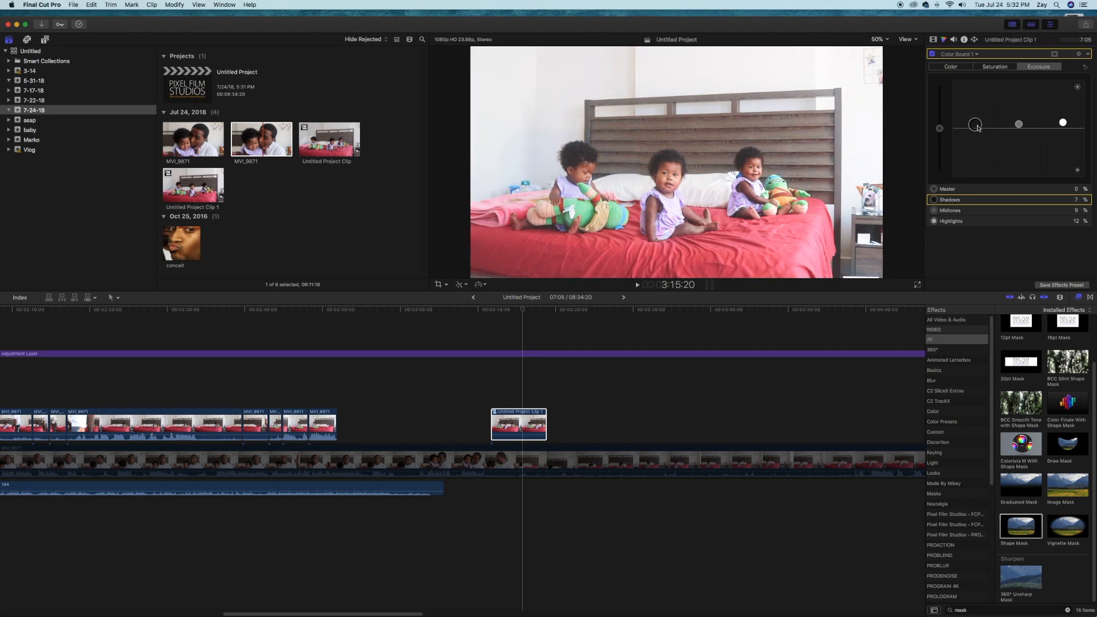
Adjust the compound clip's saturation and tint it with master 146° -2%, shadows 179° 3%, midtones 204° 10% and highlights 280° -9%
left_click(1009, 67)
left_click_drag(1063, 128, 981, 134)
left_click(951, 67)
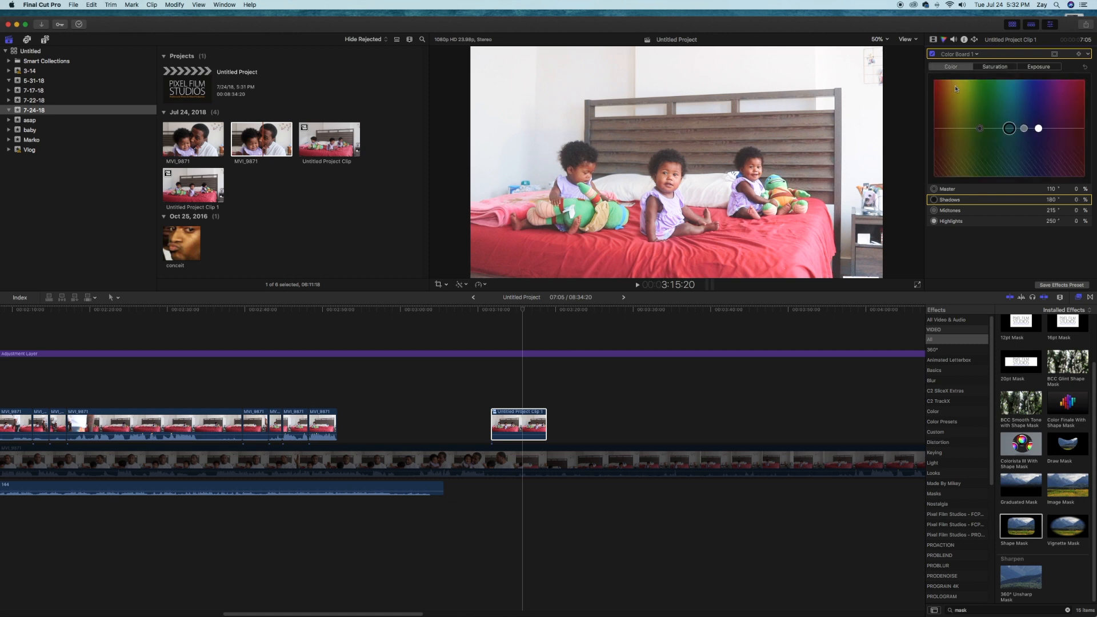
left_click_drag(1041, 139, 971, 124)
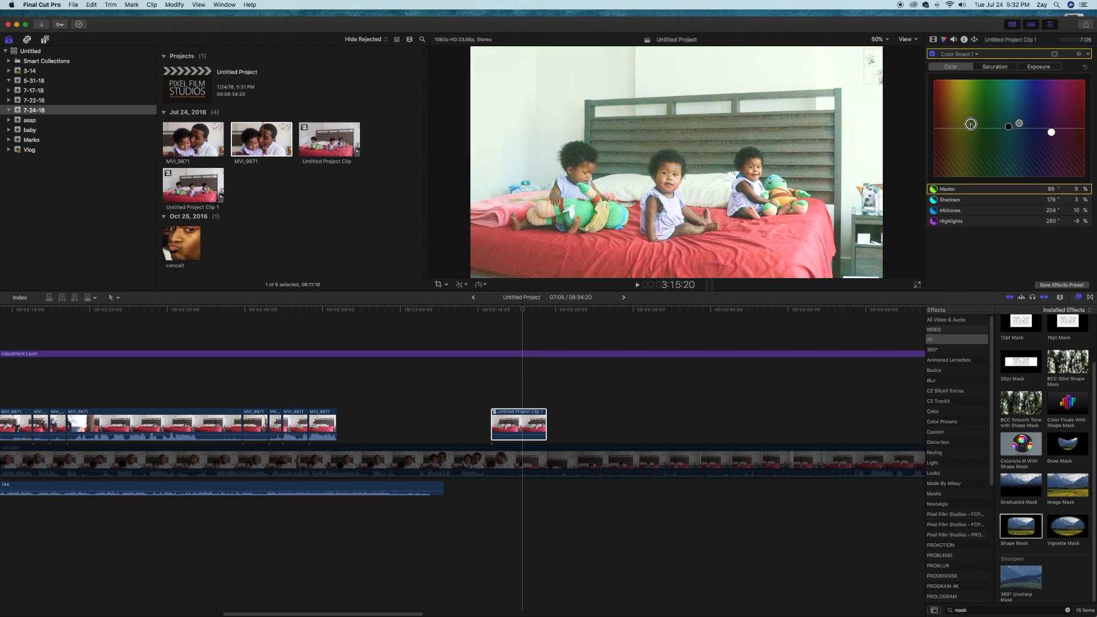
key("Delete")
left_click_drag(981, 135, 995, 131)
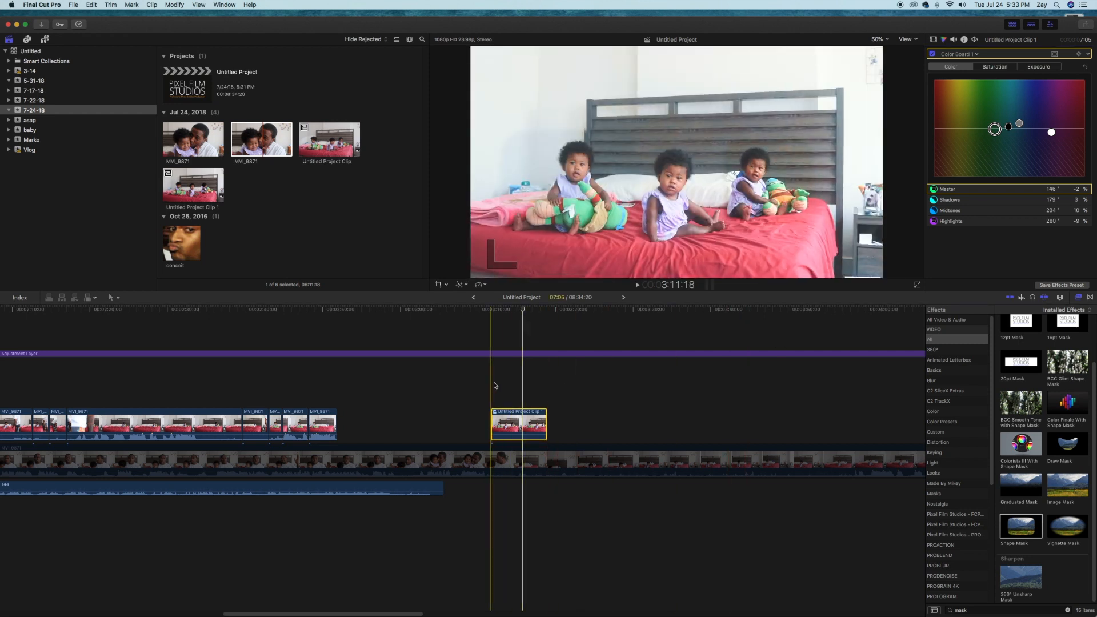
Preview the opening of the compound clip and trim its start to about 3:12:11
key("space")
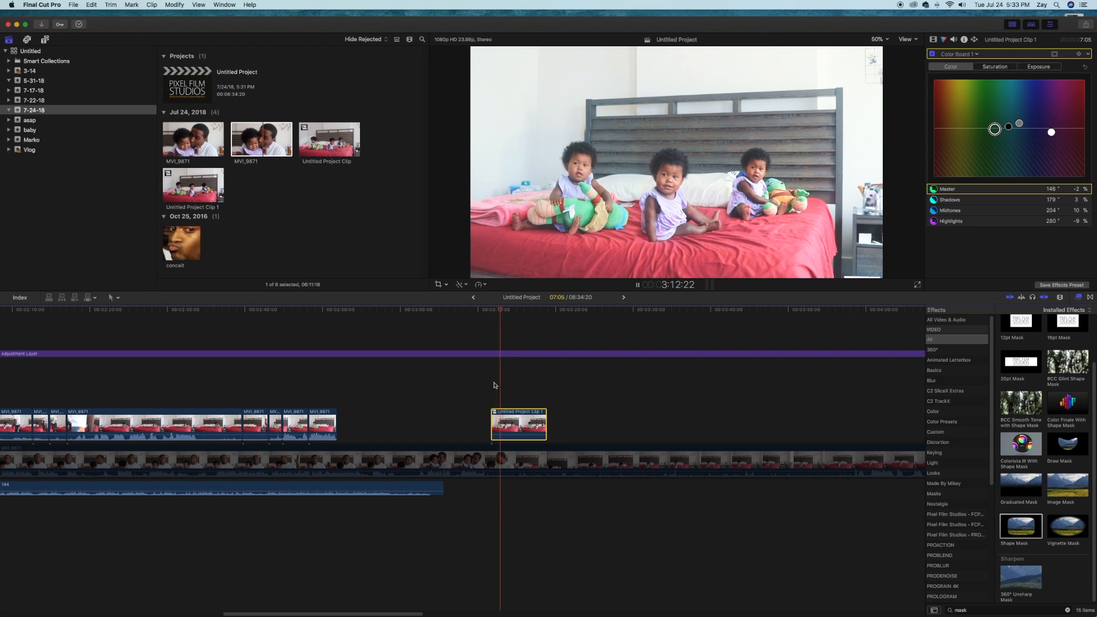
key("space")
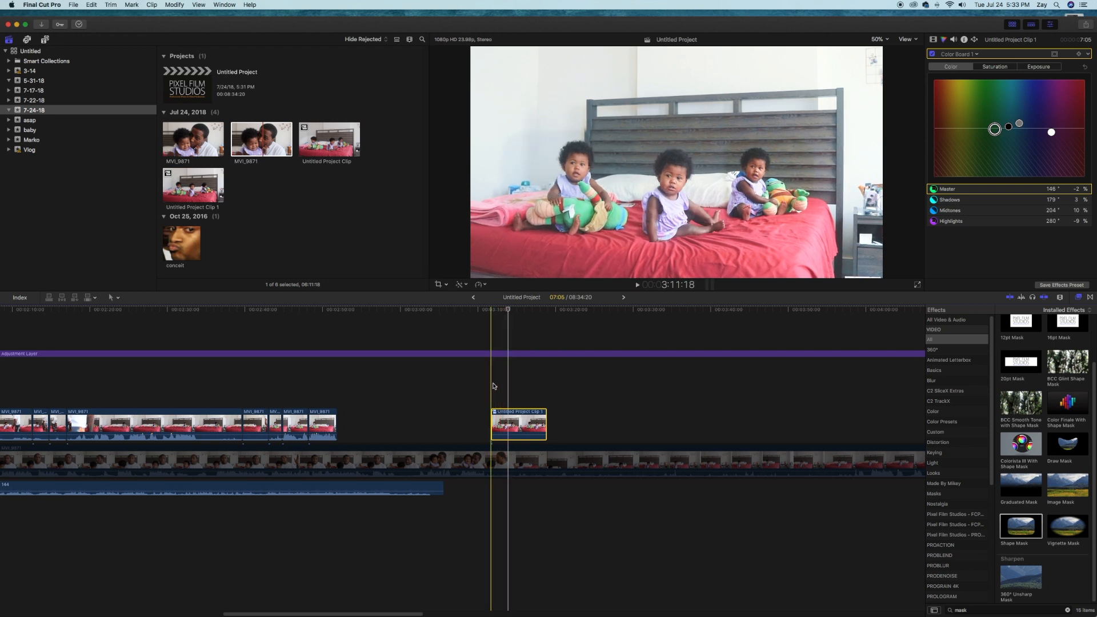
key("space")
left_click_drag(493, 412, 496, 400)
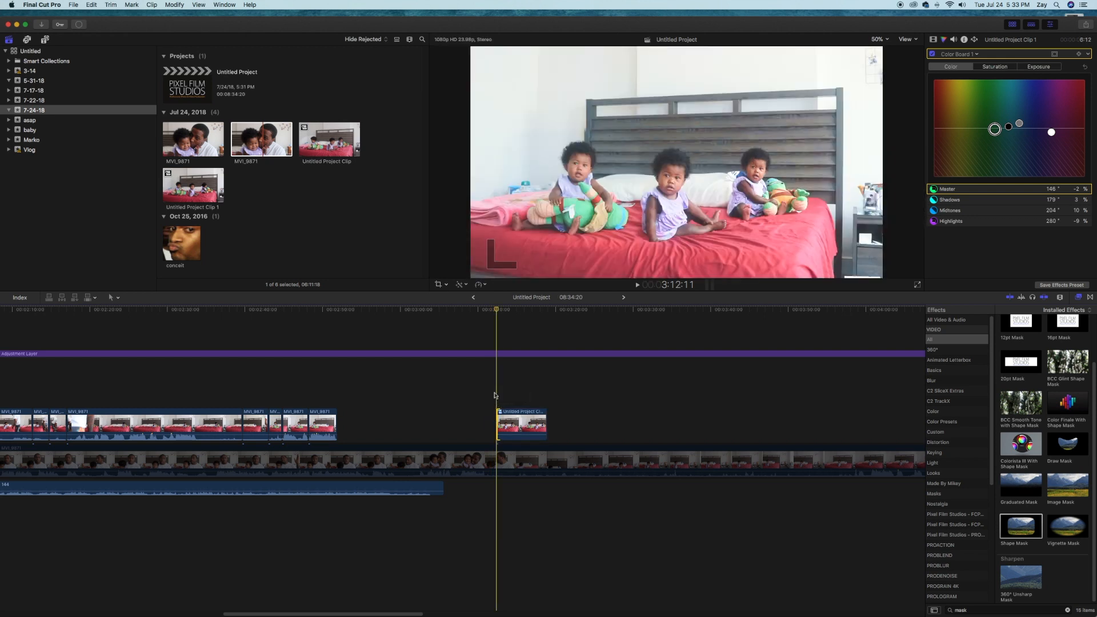
Trim the compound clip's start further so it lasts 5:16, playing it back to check the opening
key("space")
key("space")
key("space")
key("space")
left_click_drag(497, 425, 504, 426)
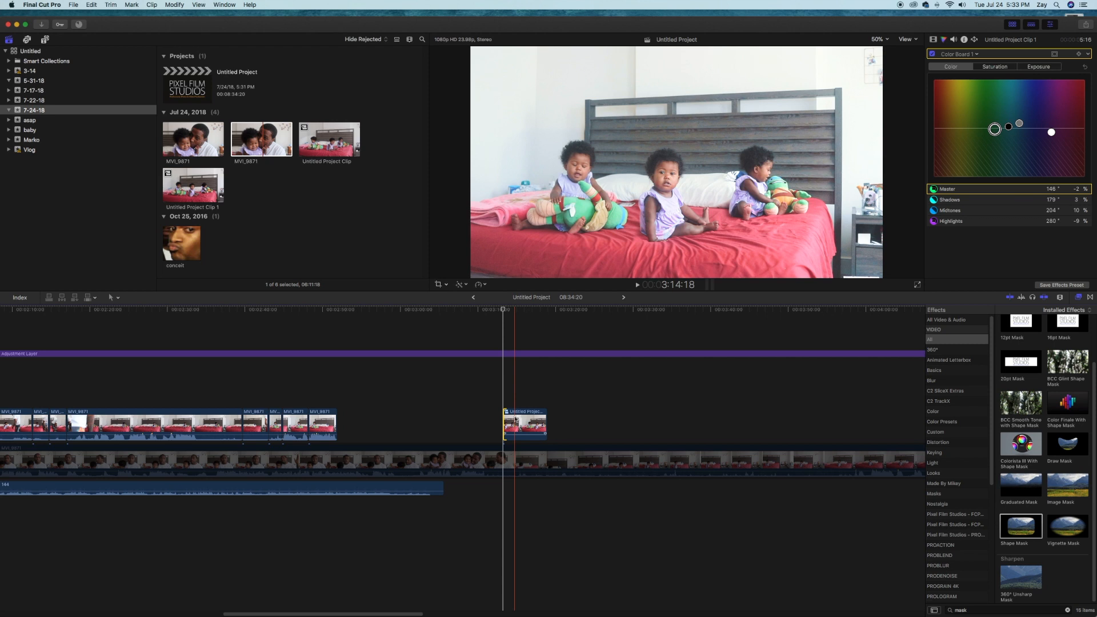
key("l")
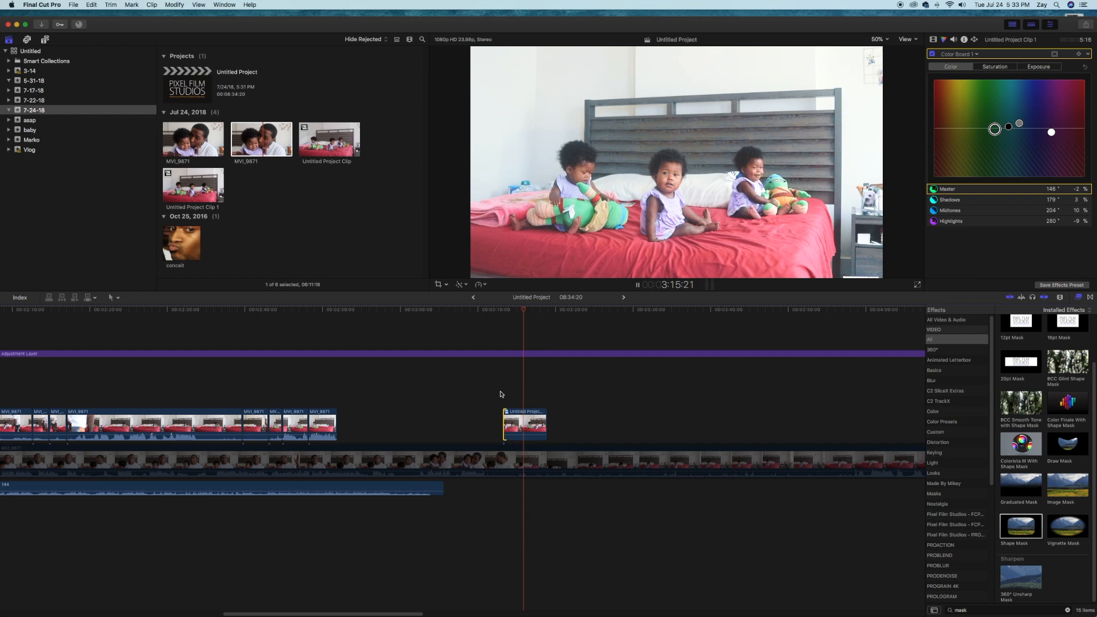
key("space")
Move the compound clip earlier in the timeline to start at 3:01:21 and place the playhead on its first frame
left_click(526, 423)
left_click_drag(509, 423, 445, 418)
left_click(418, 395)
At the compound clip's first frame, keyframe the scale at 136% and the position at about X -338 px, Y 152.1 px
key("super+6")
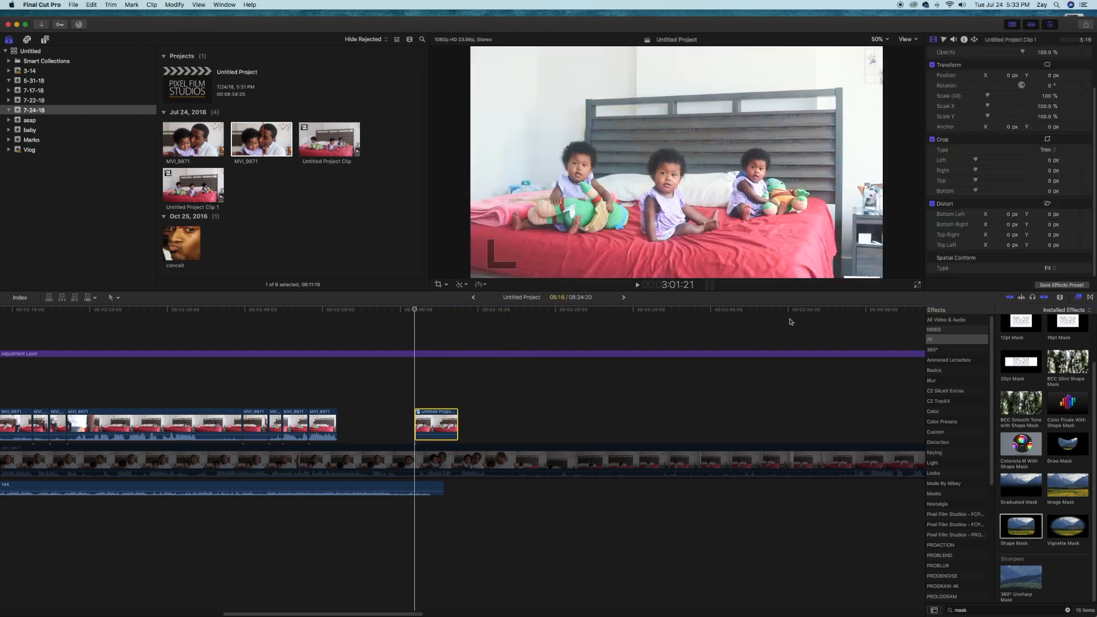
left_click(1080, 96)
left_click_drag(988, 97, 993, 97)
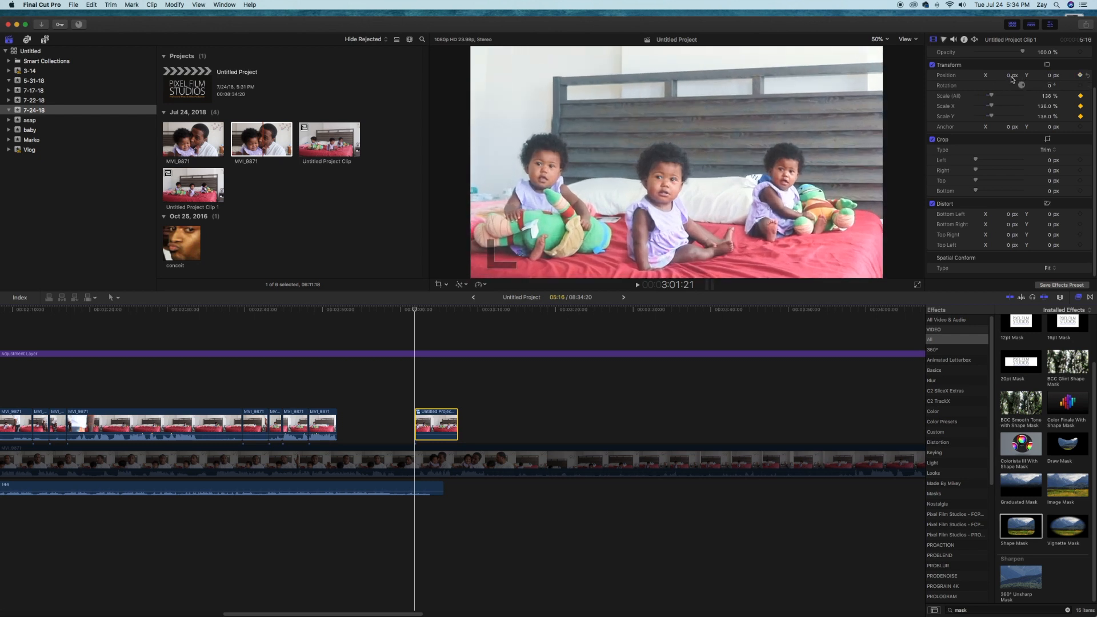
left_click_drag(1009, 75, 1049, 46)
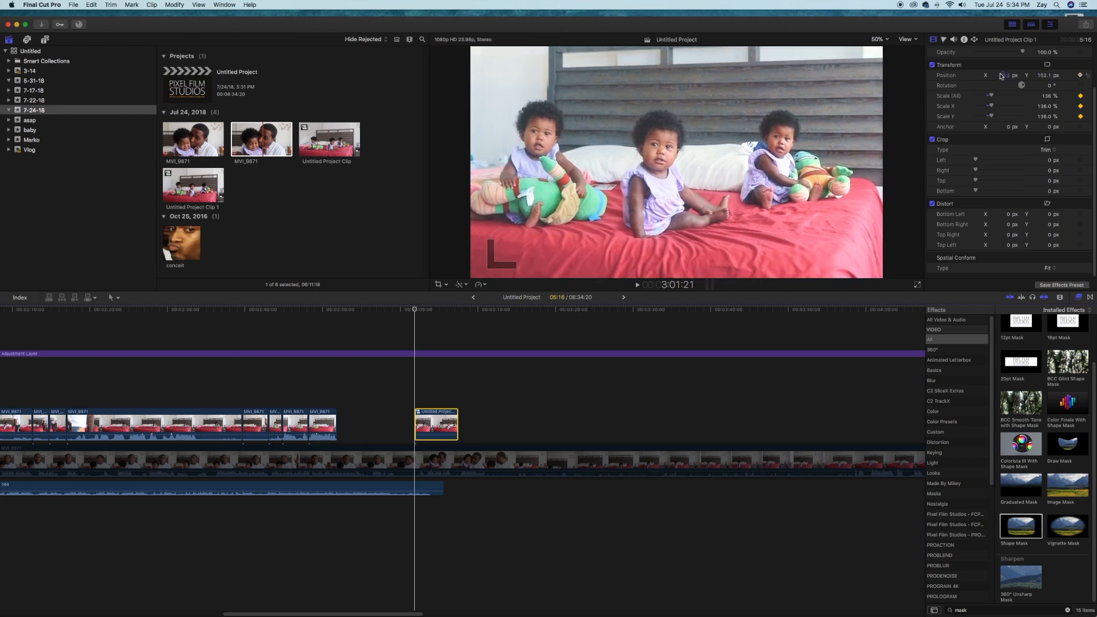
mouse_move(991, 78)
left_mouse_down()
mouse_move(992, 106)
mouse_move(992, 96)
left_mouse_up()
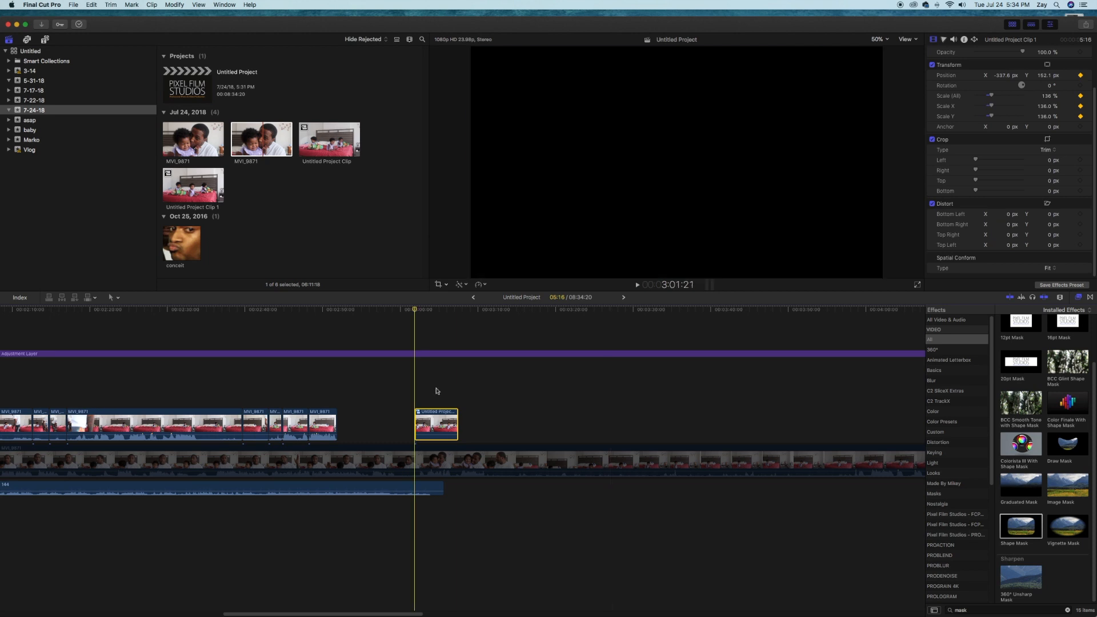
Adjust the image position at the compound clip's last frame to set the end keyframe of the pan
left_click(458, 386)
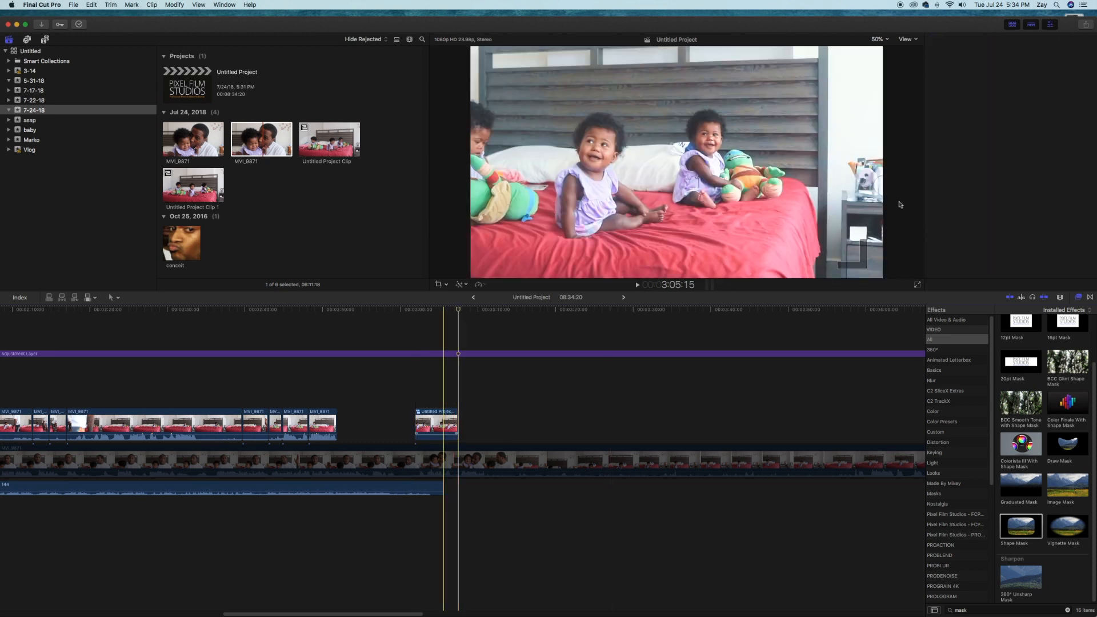
left_click(445, 423)
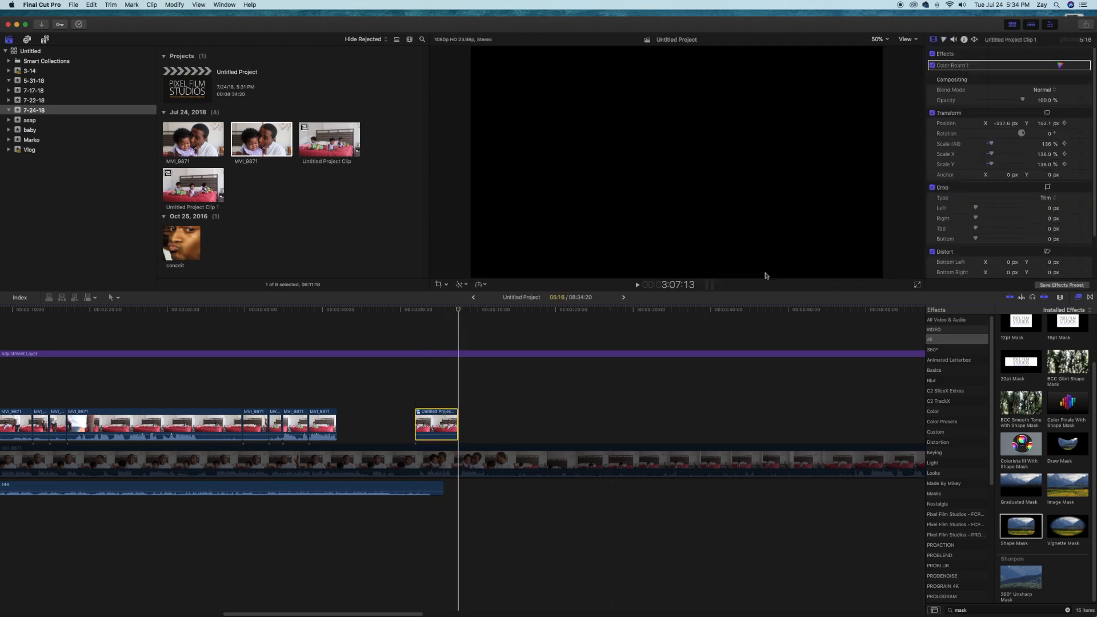
key("Left")
left_click_drag(1045, 123, 1002, 74)
key("super+z")
mouse_move(1003, 124)
left_mouse_down()
mouse_move(1003, 80)
mouse_move(1007, 138)
left_mouse_up()
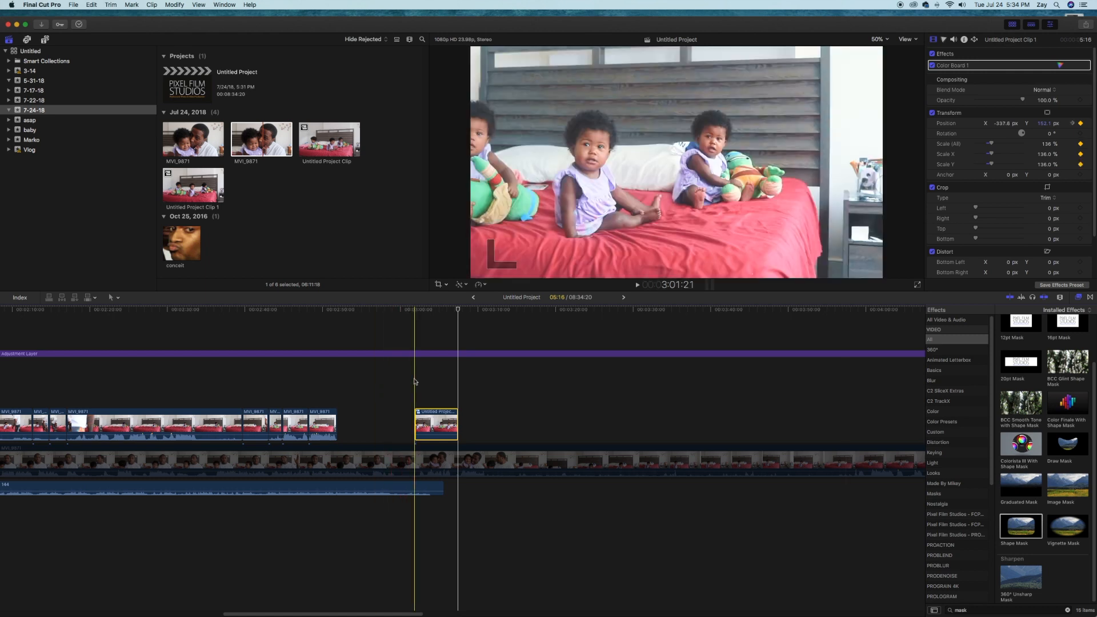
Play the compound clip from its first frame to check the animated pan
left_click(415, 381)
key("space")
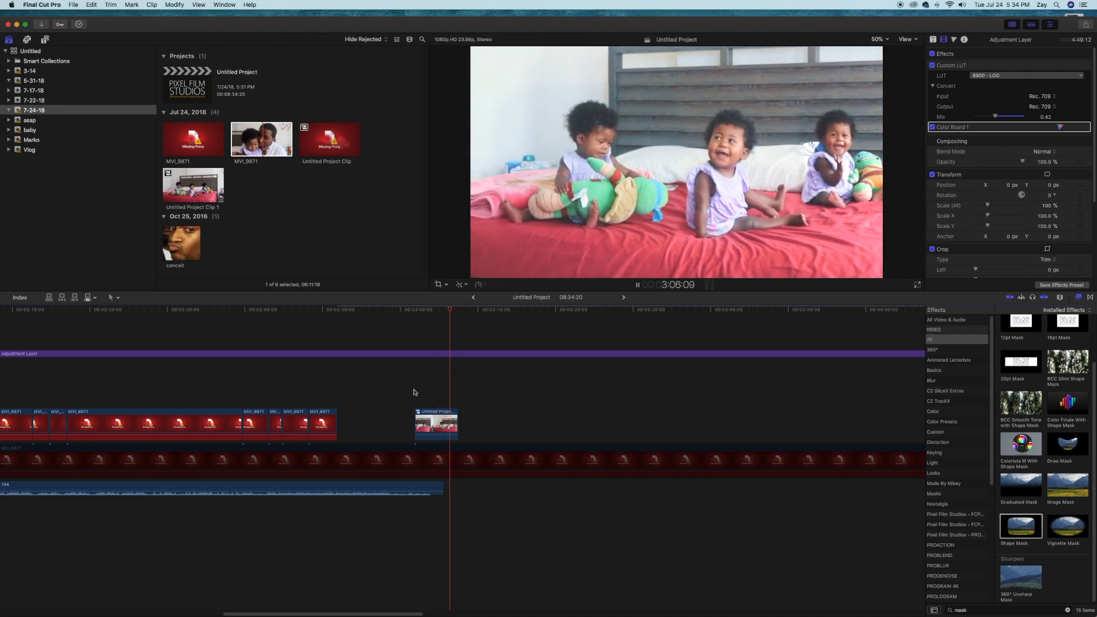
key("space")
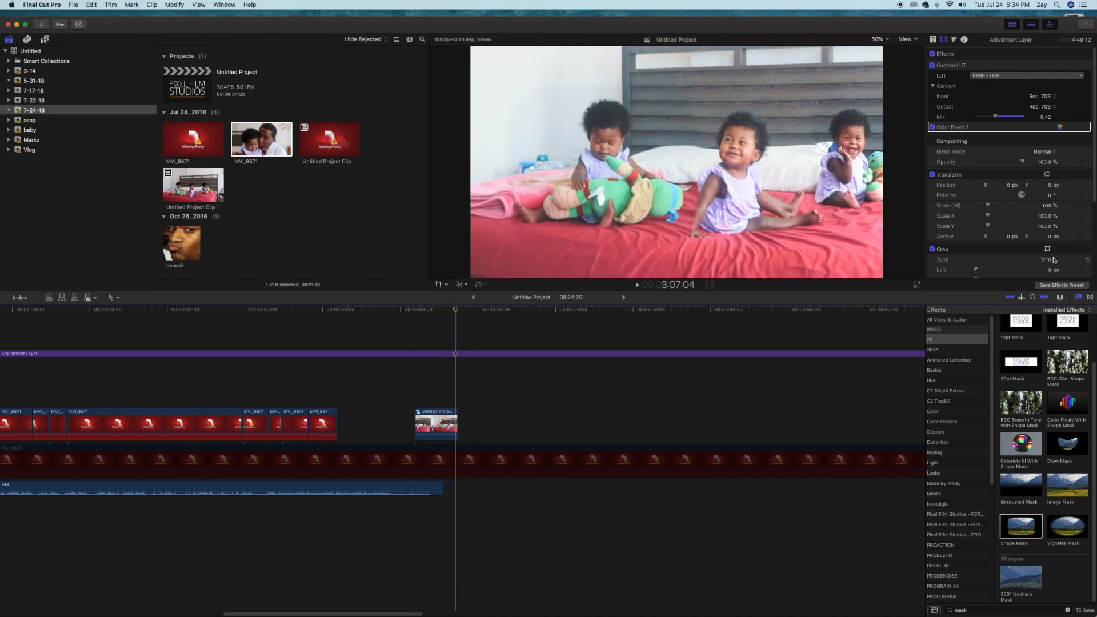
Search the effects for "hand", apply the Handheld effect to the compound clip and play it back from the start
left_click(1009, 610)
type("hand")
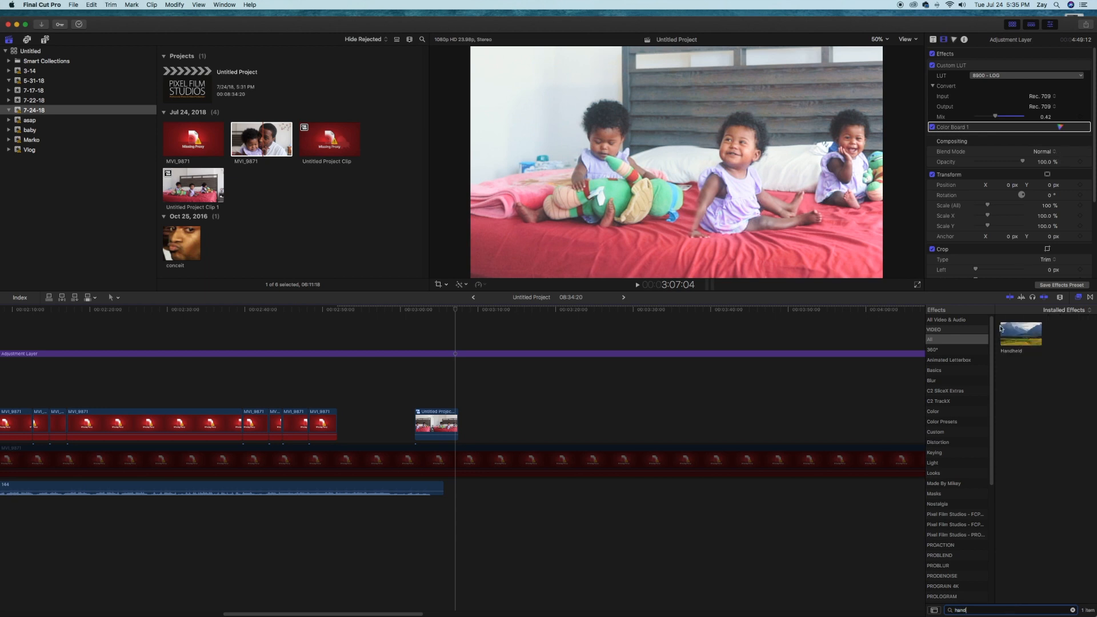
left_click_drag(1006, 331, 440, 424)
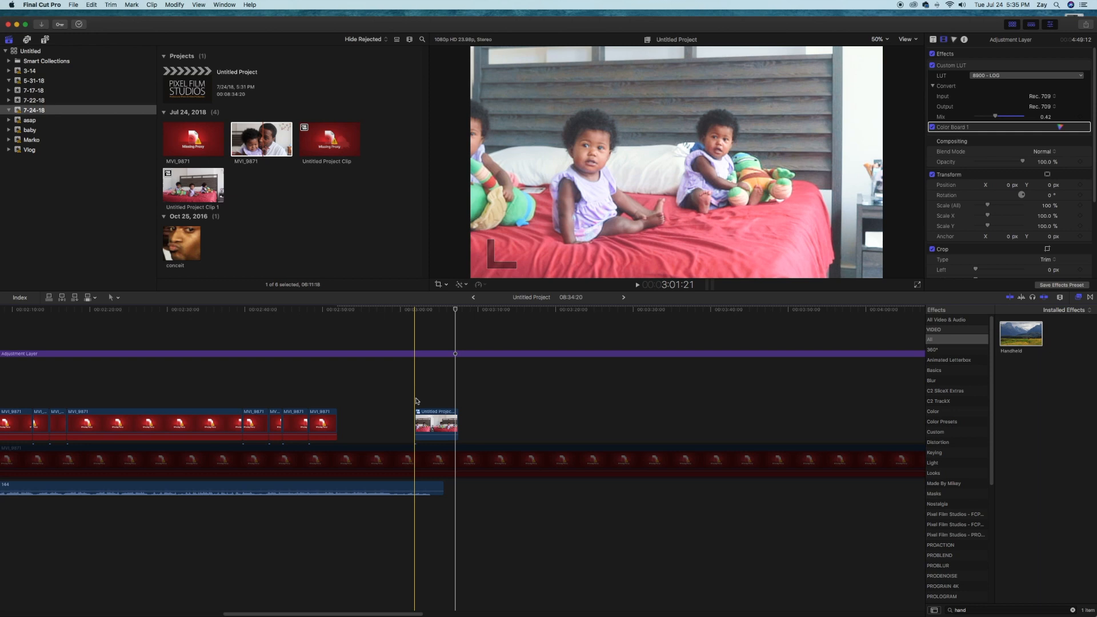
key("space")
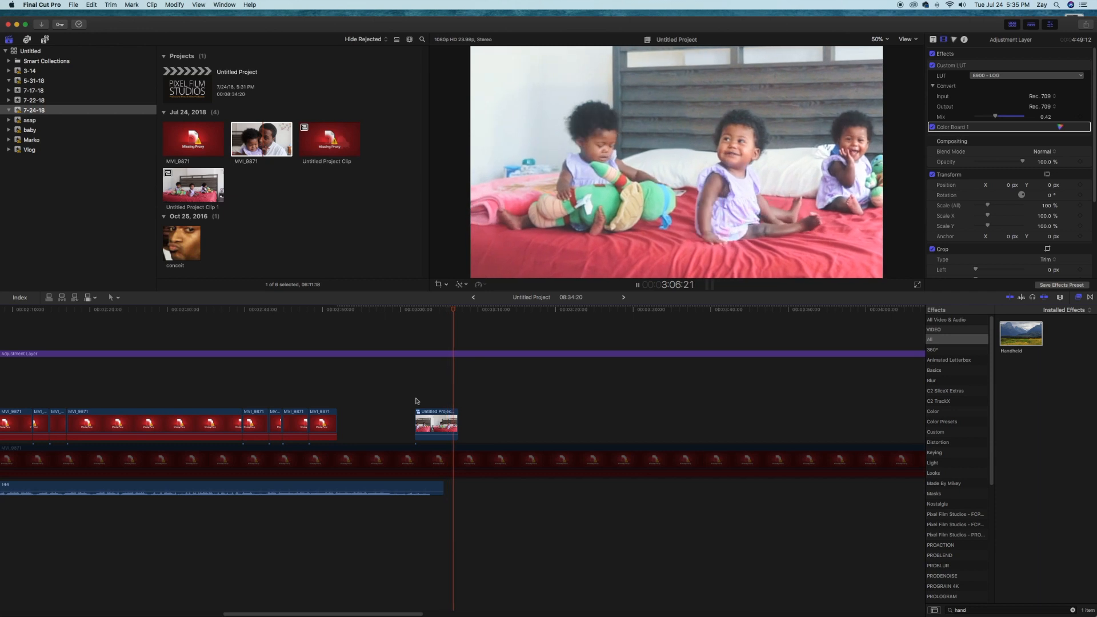
key("space")
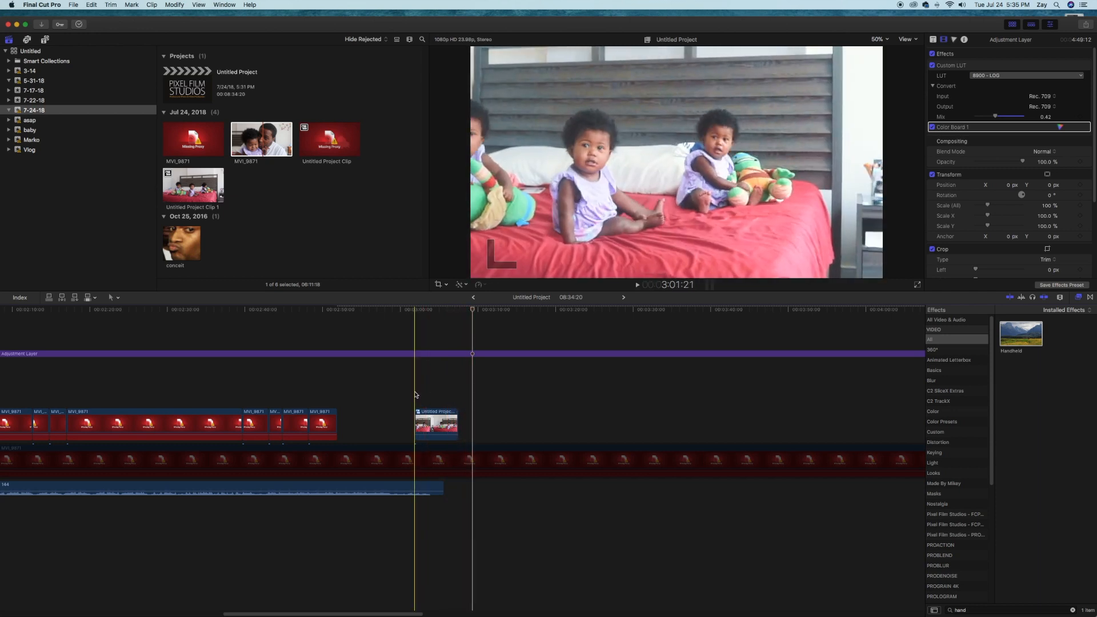